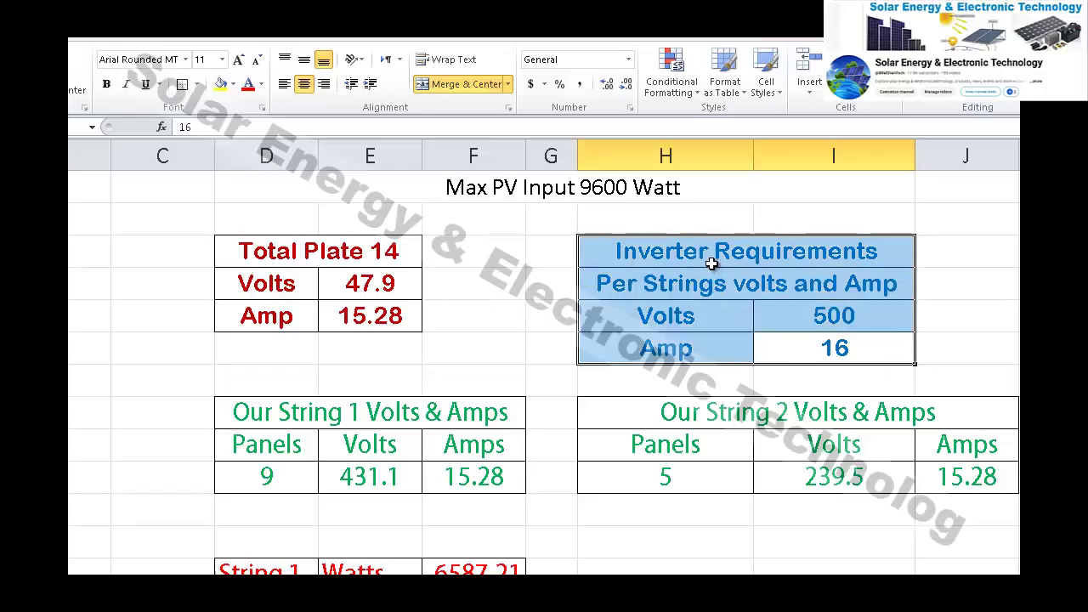
Review the inverter requirements, the maximum PV input heading and the volts and amp rows of the Total Plate table.
drag(714, 255, 719, 364)
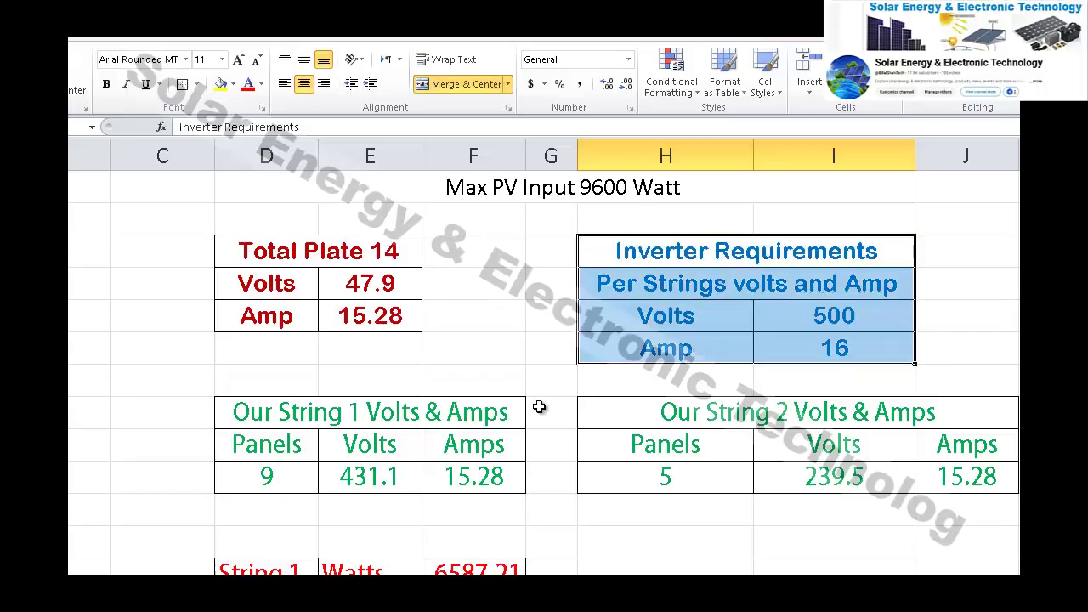
click(572, 187)
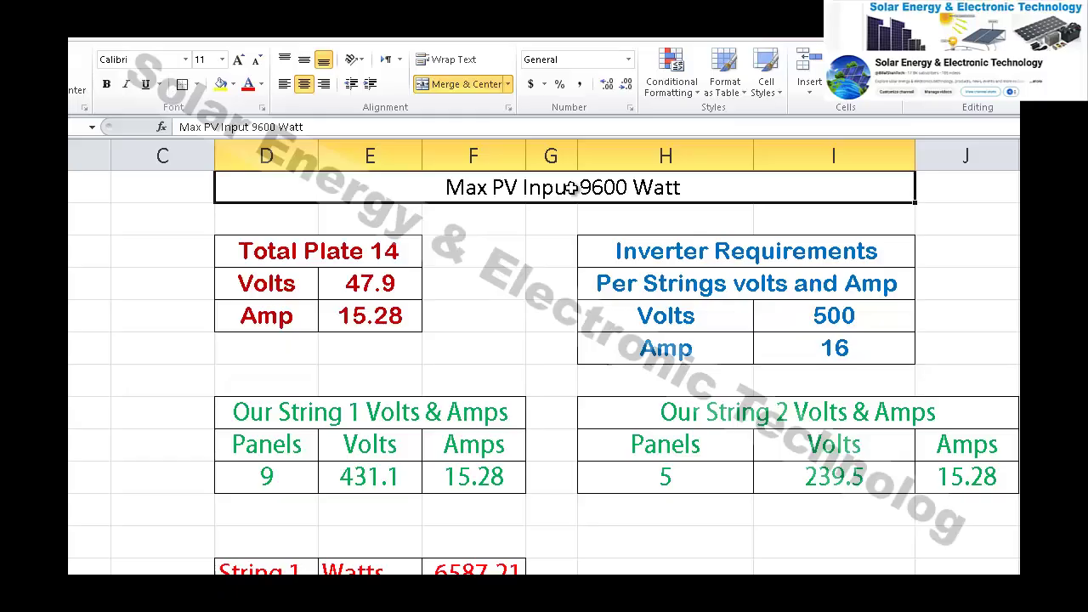
click(401, 256)
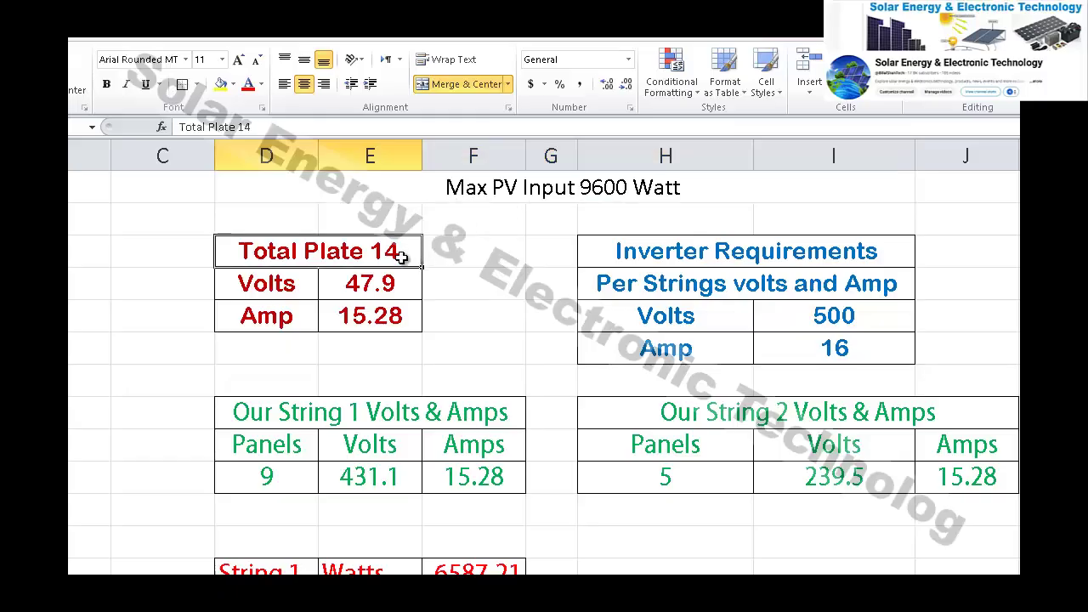
drag(287, 284, 370, 287)
click(375, 286)
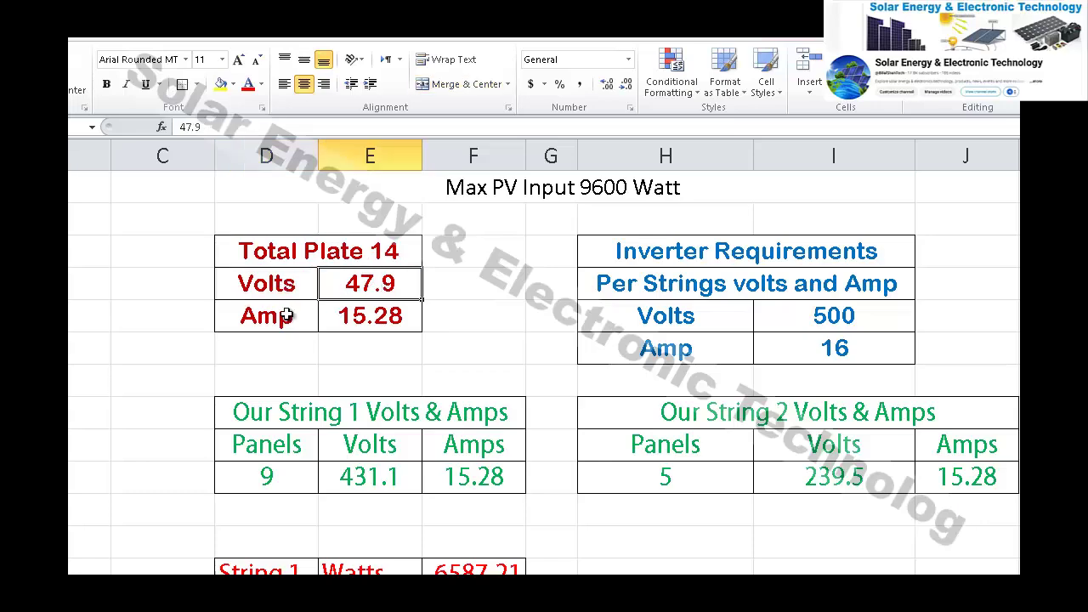
drag(284, 315, 333, 314)
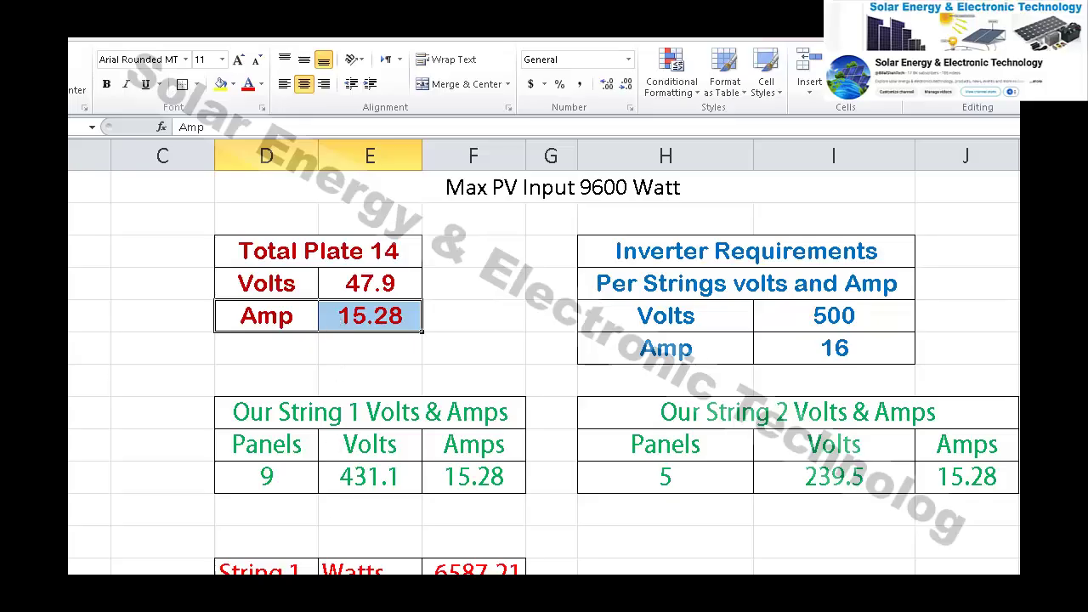
Switch to the Microsoft Office 2010 picture window and examine the electrical ratings on the JA Solar panel label up close.
click(251, 595)
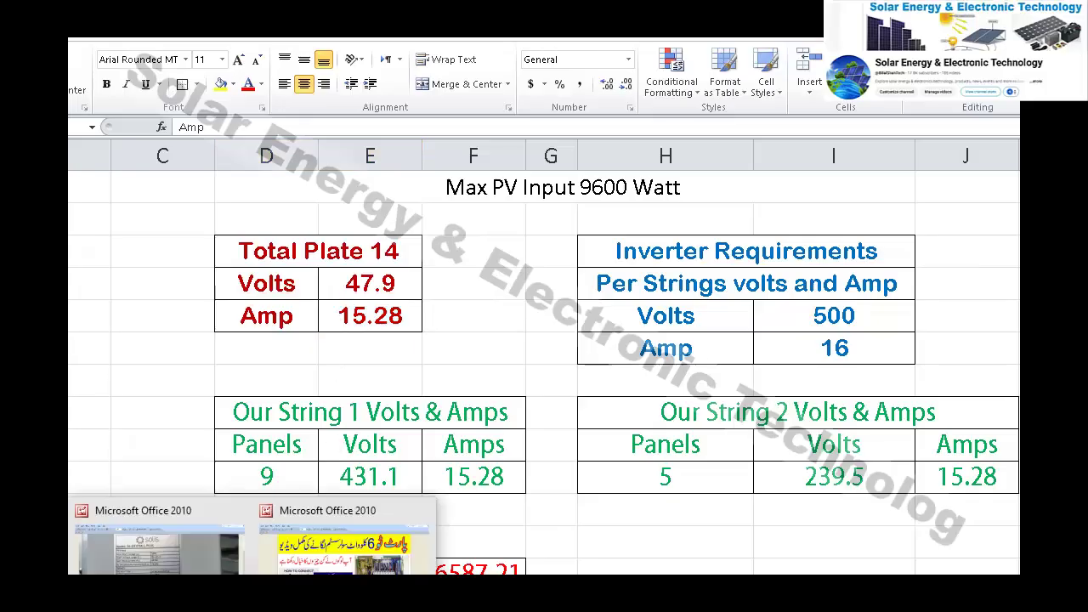
click(158, 548)
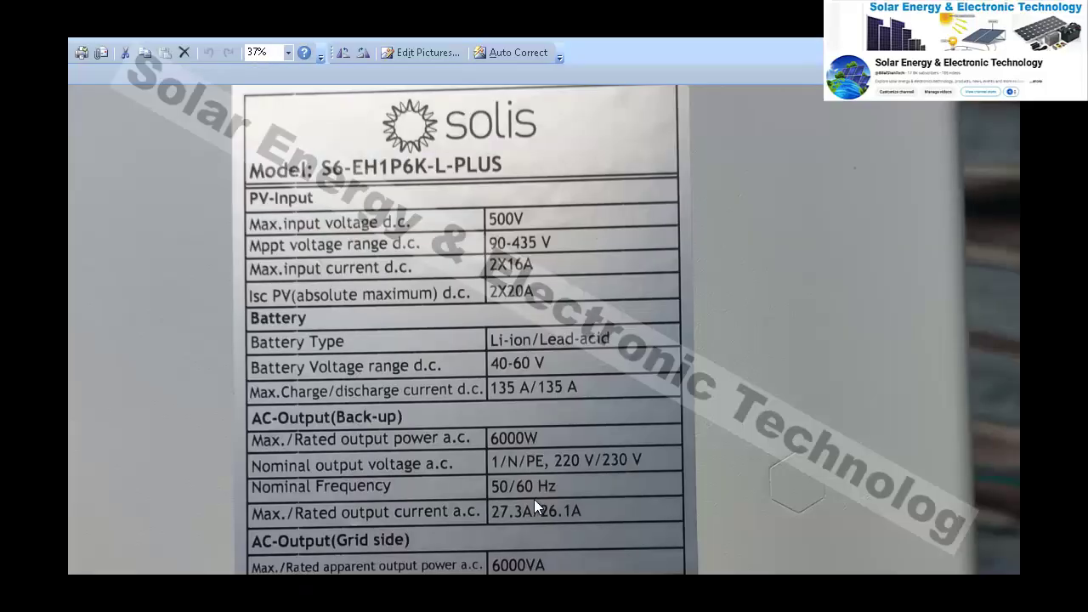
scroll(523, 451, down, 1)
scroll(498, 400, down, 1)
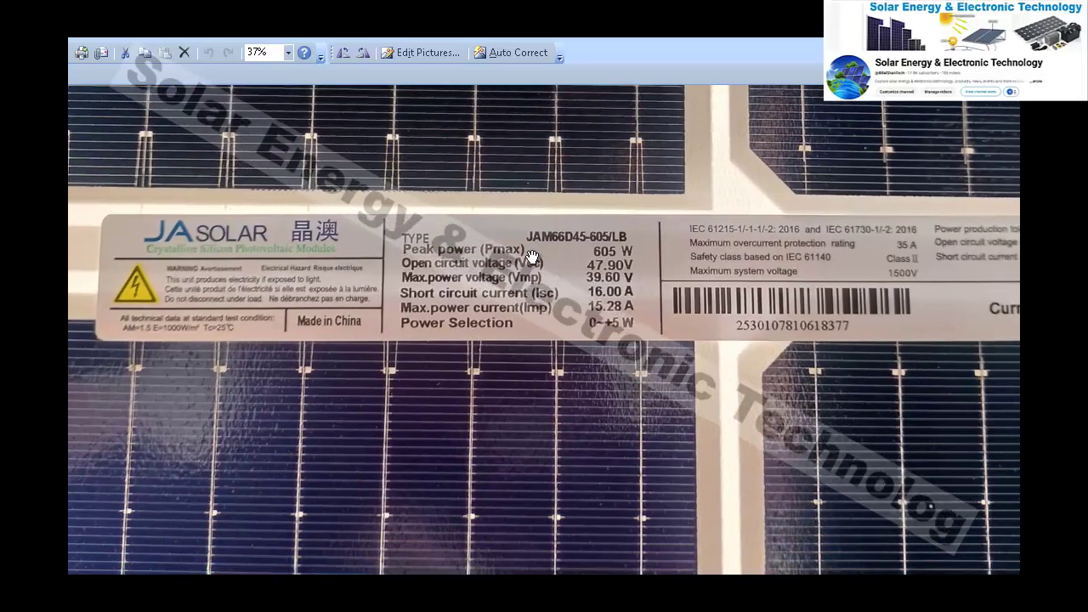
scroll(532, 257, up, 4)
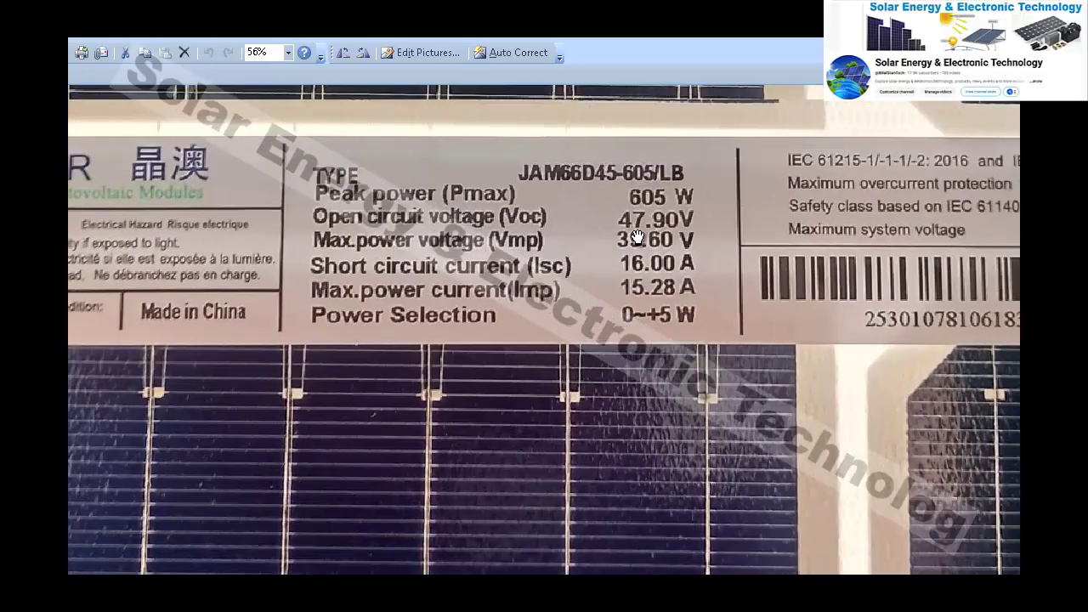
scroll(638, 236, up, 2)
drag(510, 288, 644, 304)
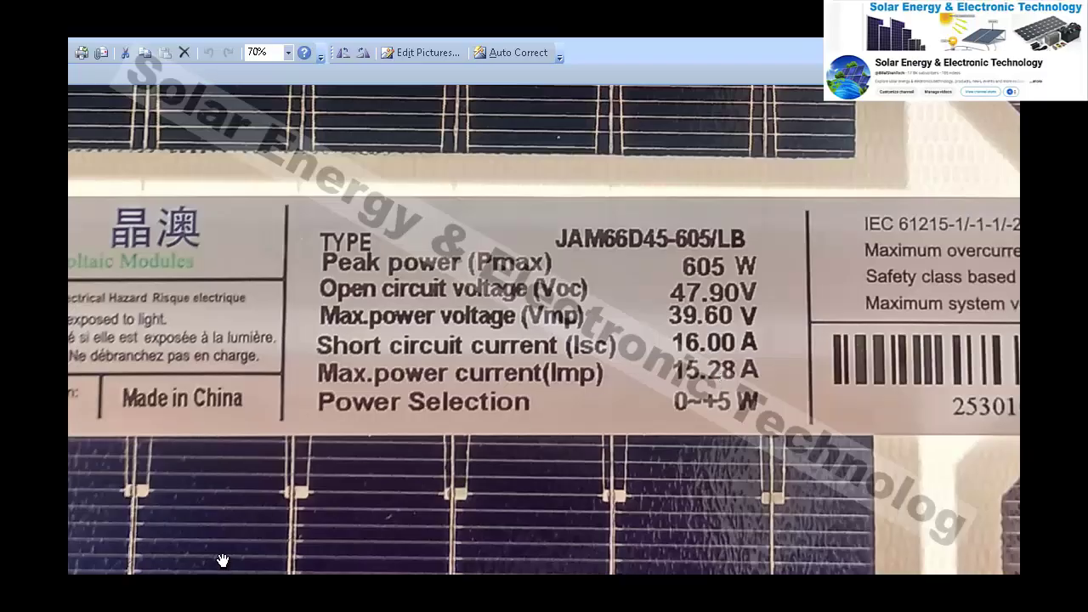
Return to the Excel sheet and compare the panel's volts and amp rows with the inverter's per-string limits.
key(alt+Tab)
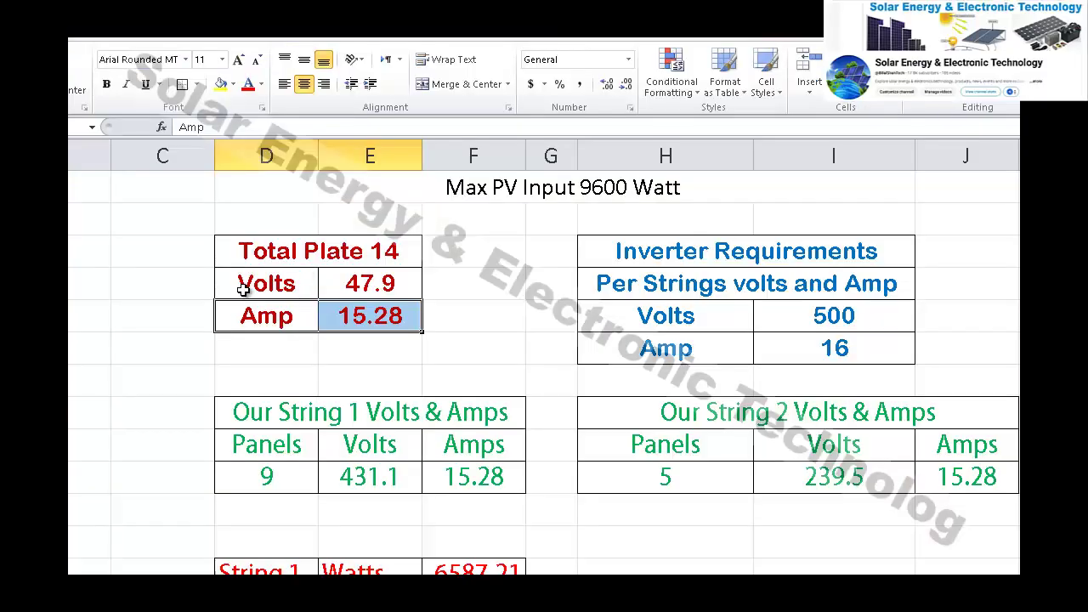
drag(247, 283, 409, 280)
drag(294, 306, 338, 315)
click(665, 323)
drag(758, 320, 770, 326)
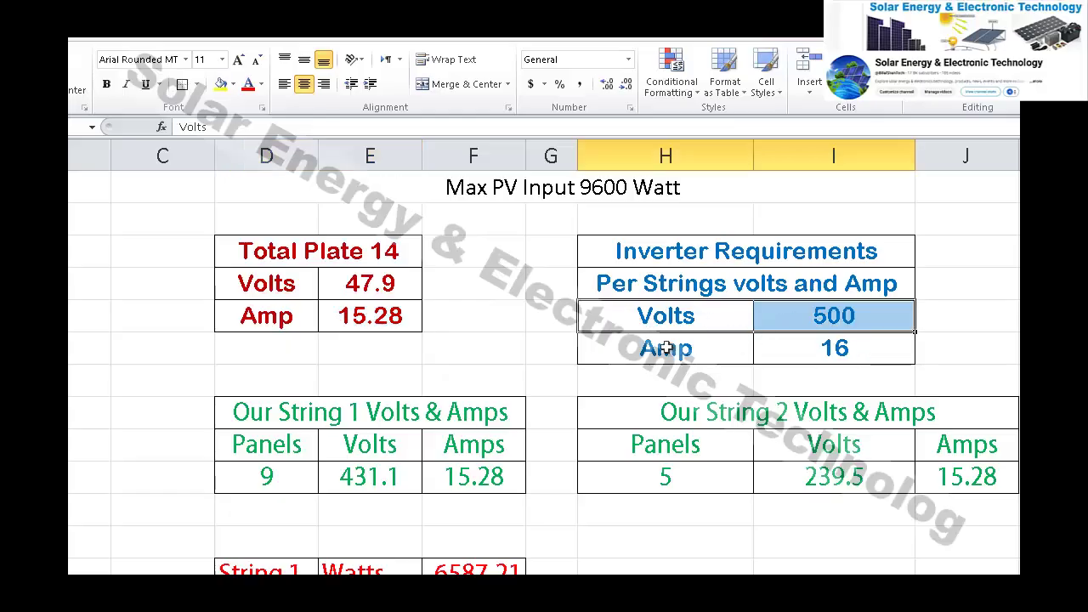
drag(664, 346, 772, 351)
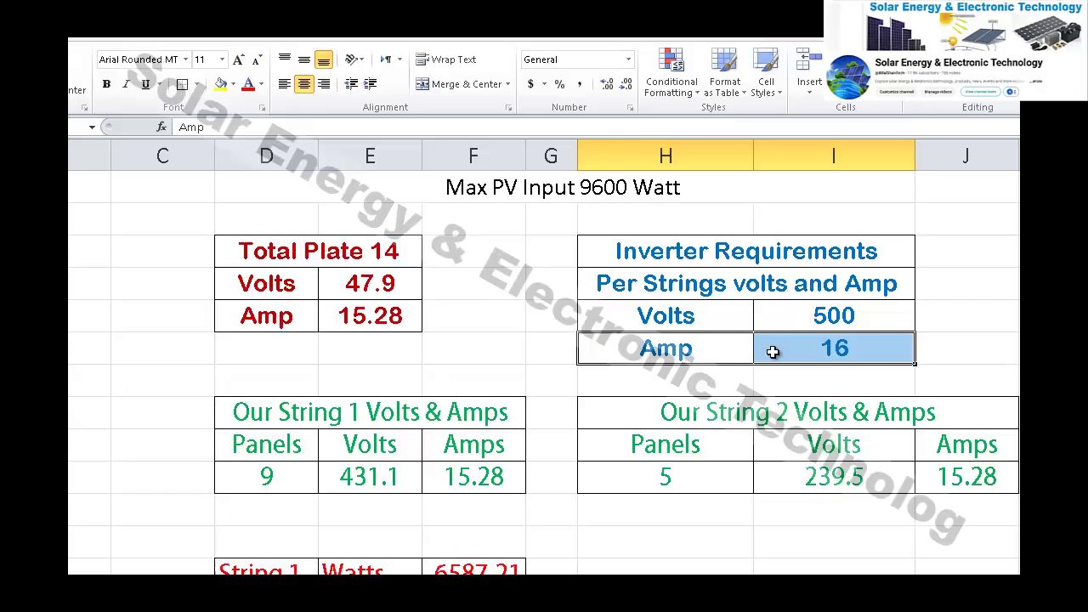
Examine the panel count, volts and amps in the String 1 table.
scroll(772, 351, down, 1)
click(304, 313)
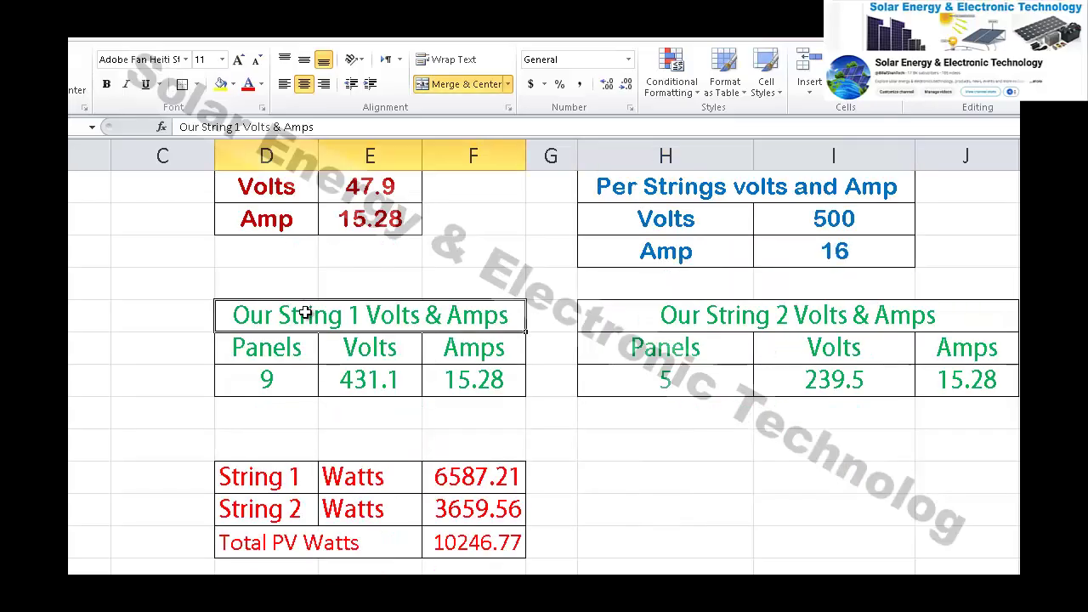
scroll(344, 366, up, 2)
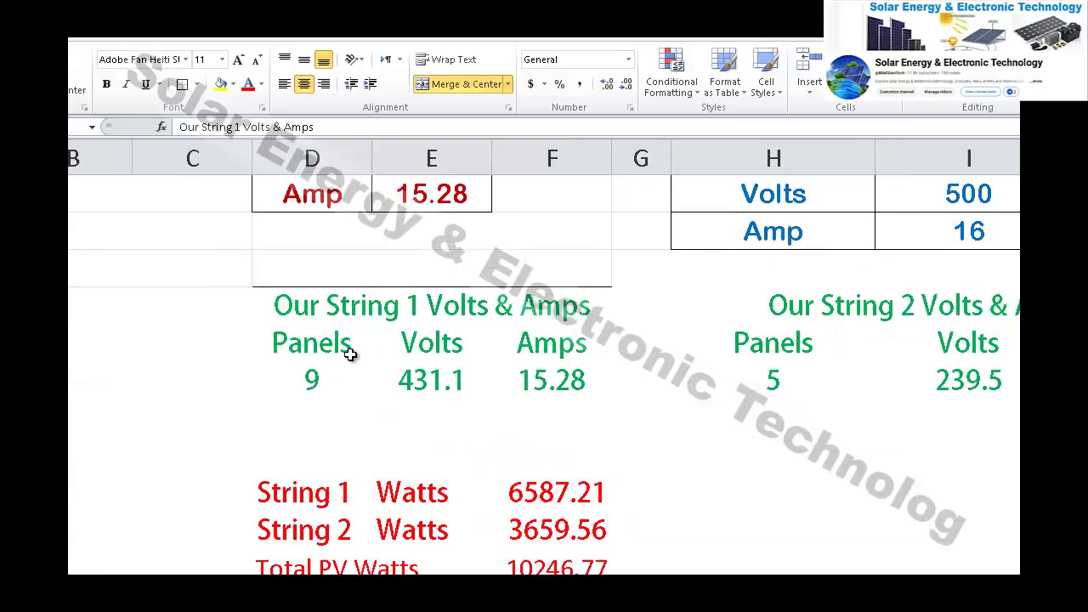
drag(313, 348, 314, 386)
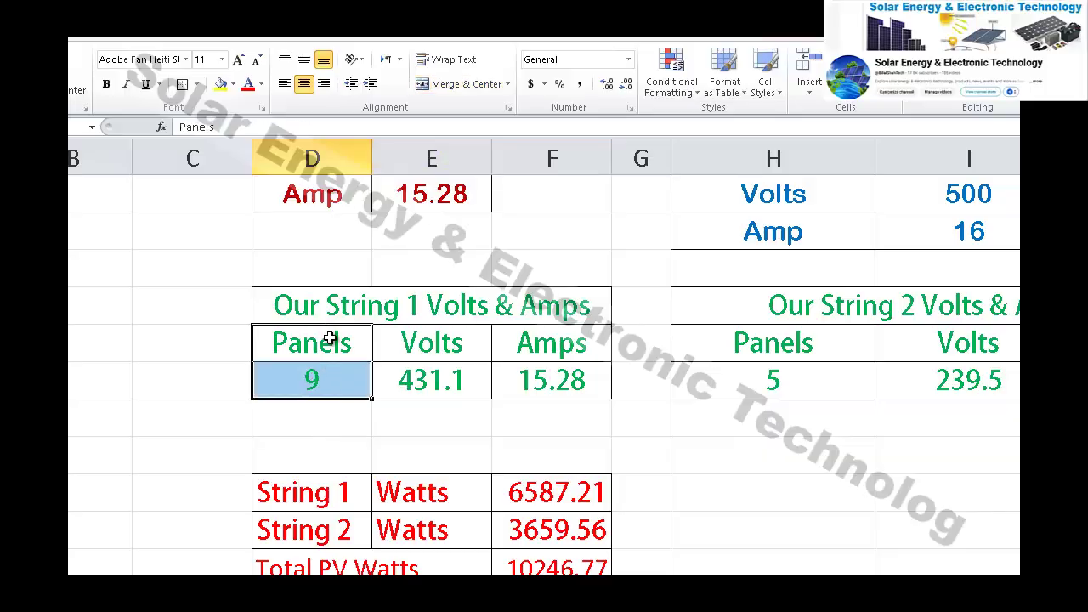
drag(430, 340, 430, 387)
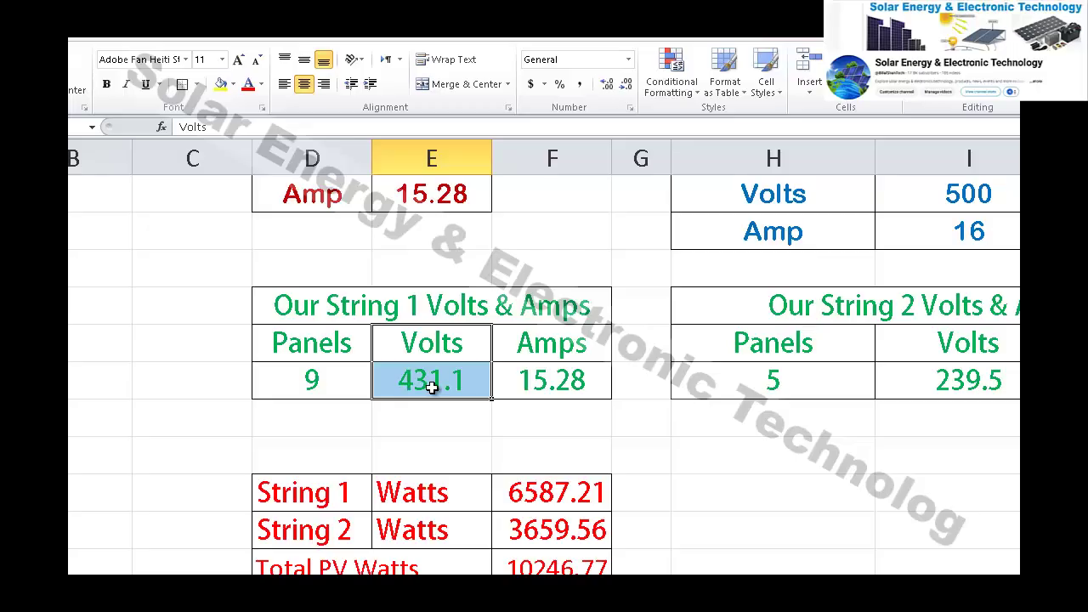
drag(529, 338, 533, 390)
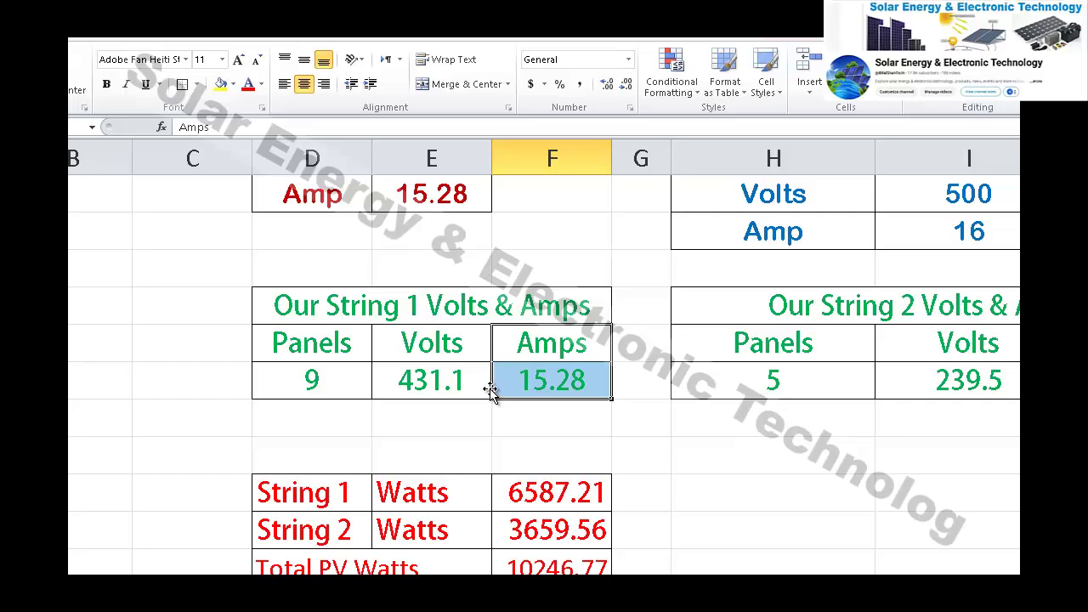
scroll(562, 379, up, 1)
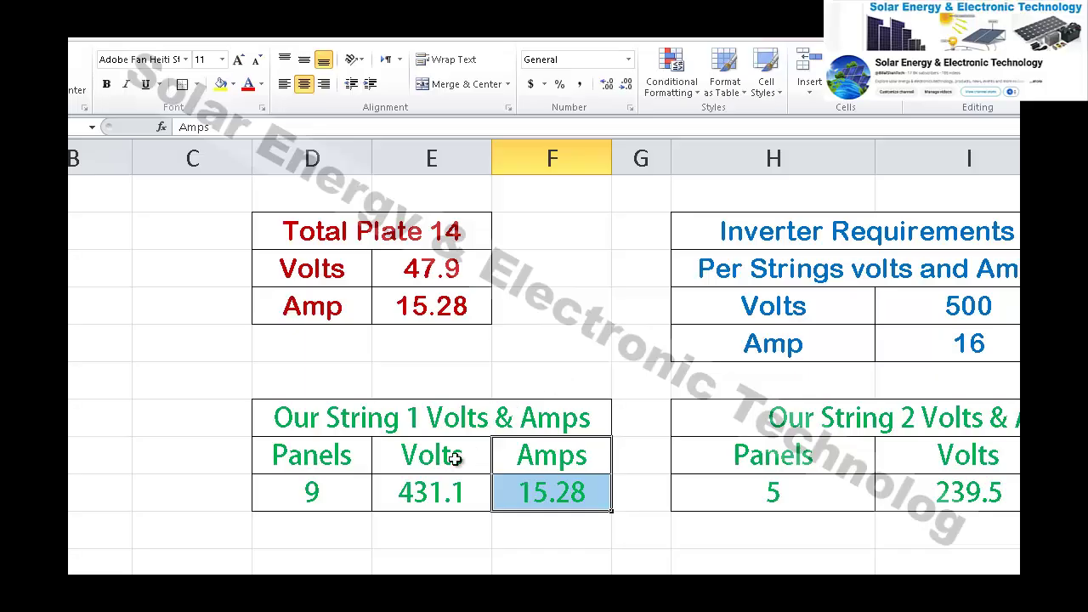
drag(314, 460, 513, 479)
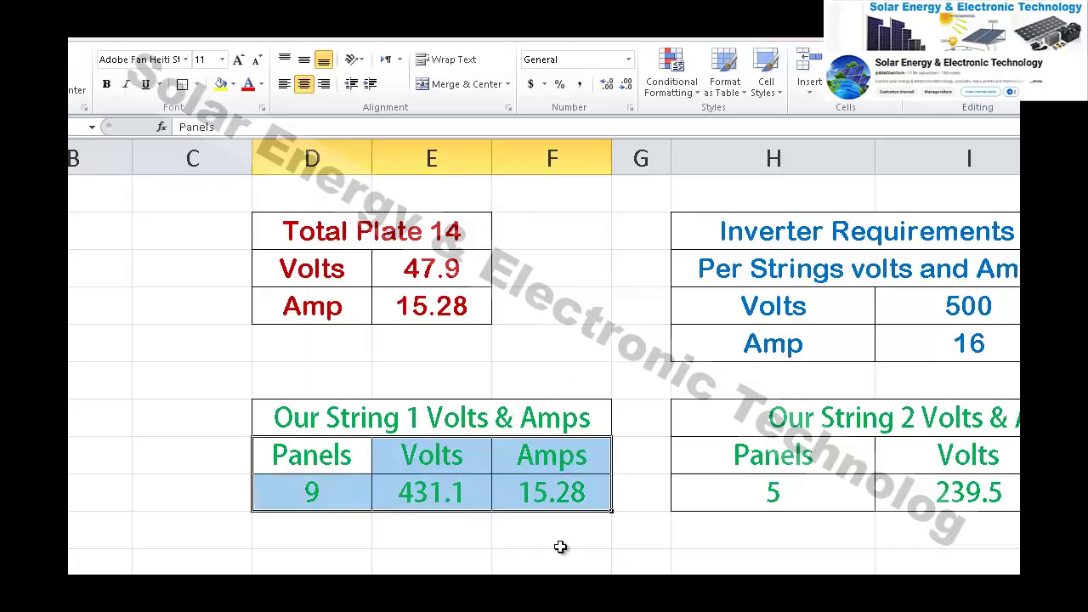
Narrow column H slightly and select the whole String 2 table.
scroll(748, 572, right, 1)
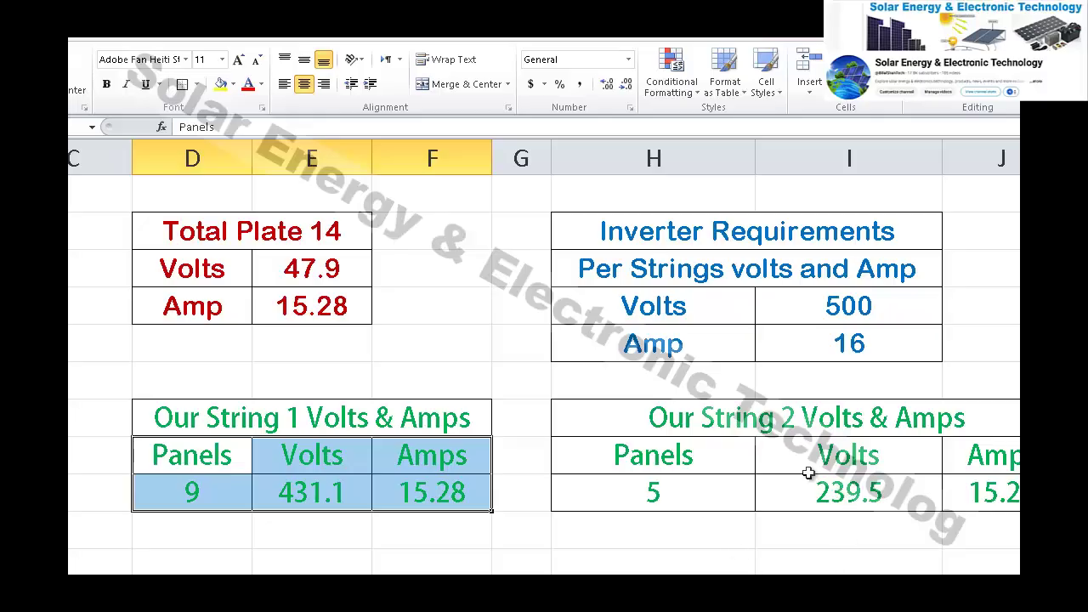
drag(755, 153, 723, 149)
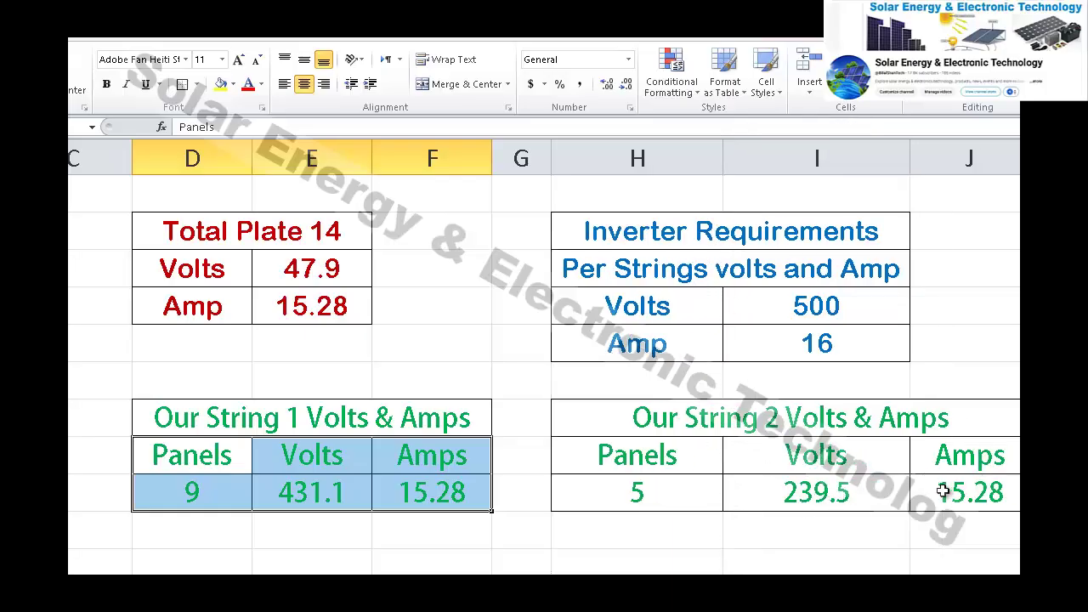
drag(801, 421, 801, 481)
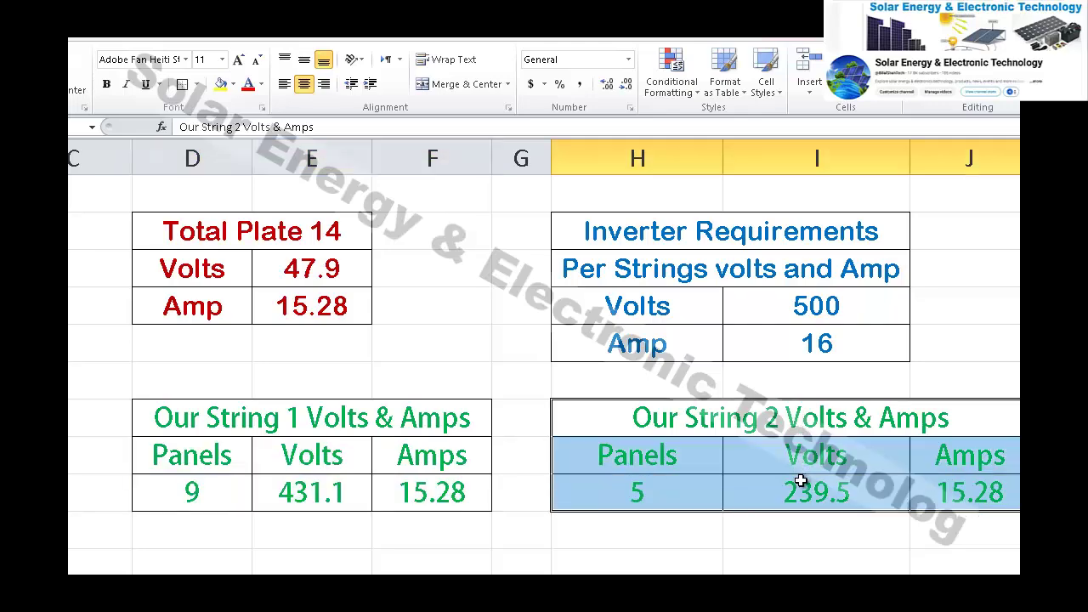
Compare the volts and amps of String 1 and String 2 with the inverter's per-string requirements.
drag(728, 235, 731, 337)
drag(335, 424, 303, 502)
click(302, 502)
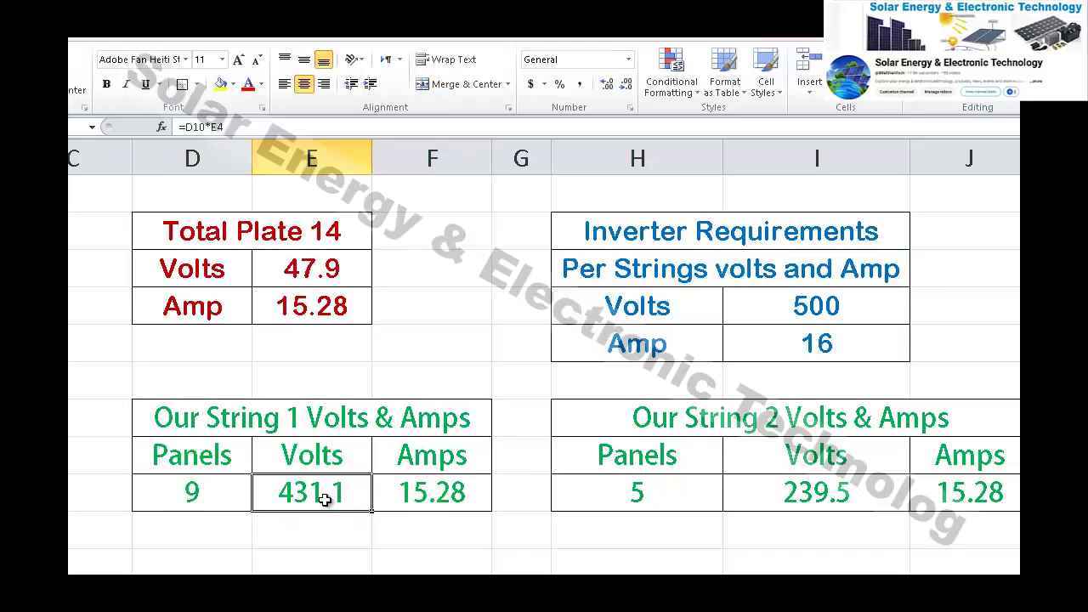
click(438, 492)
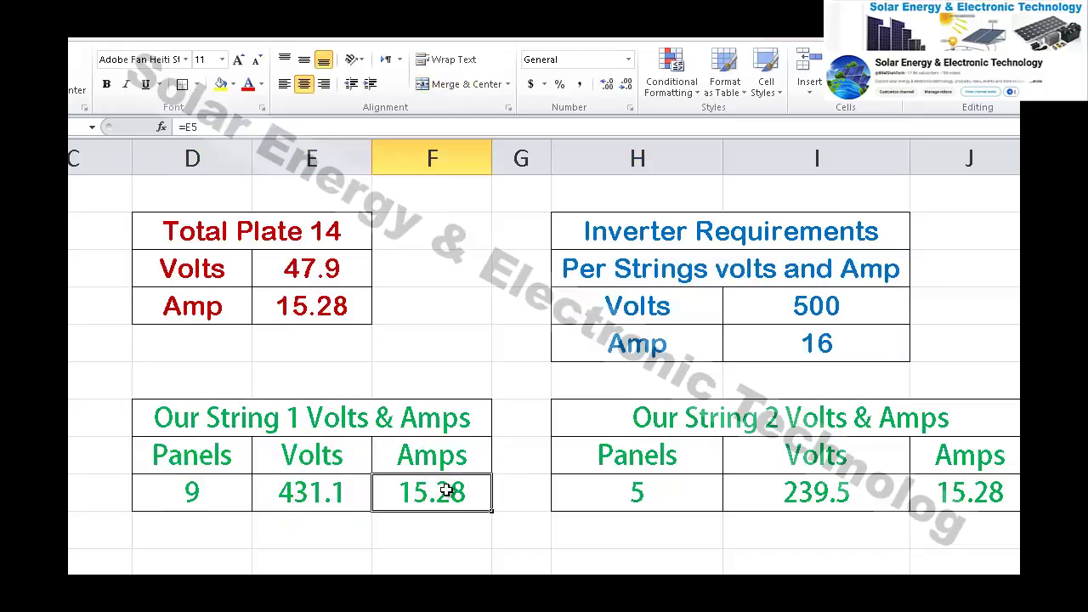
click(704, 279)
drag(716, 311, 712, 353)
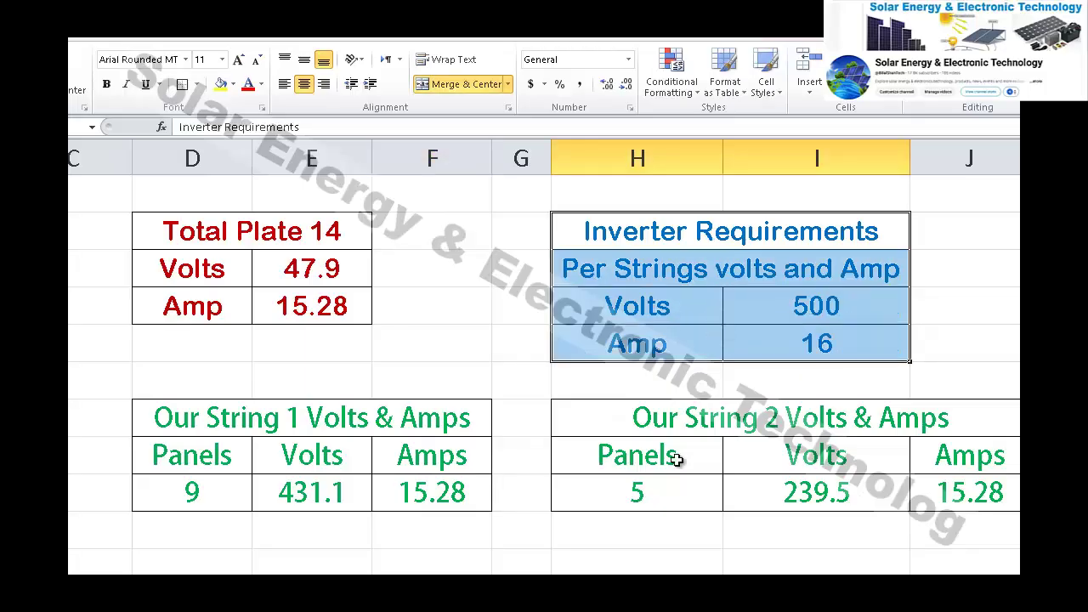
click(675, 478)
drag(731, 415, 888, 491)
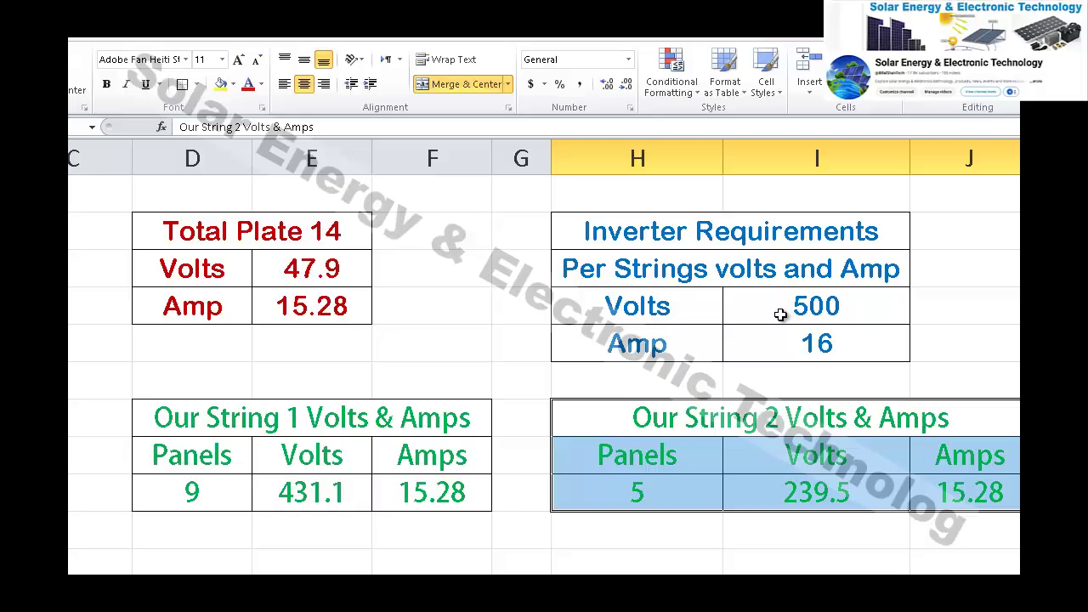
drag(781, 315, 789, 348)
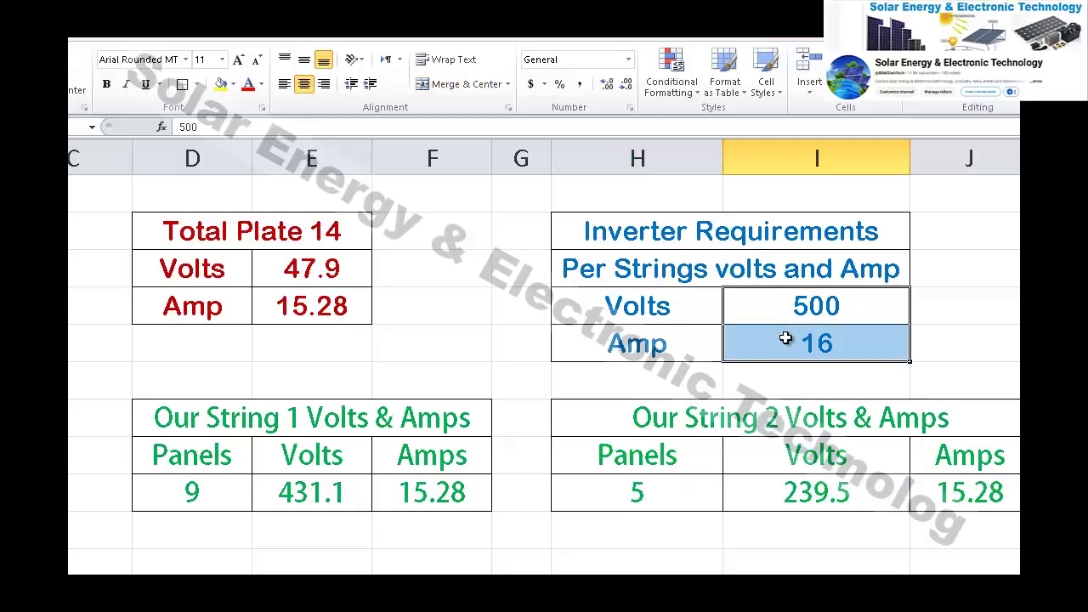
Check both string tables and the string wattage totals against the maximum PV input heading.
click(362, 424)
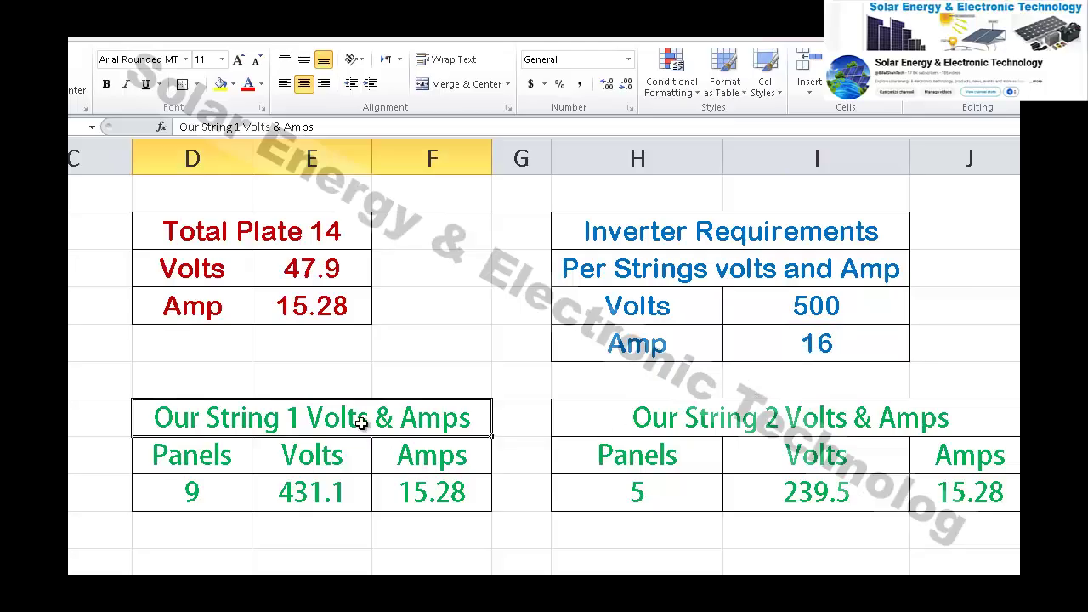
click(669, 411)
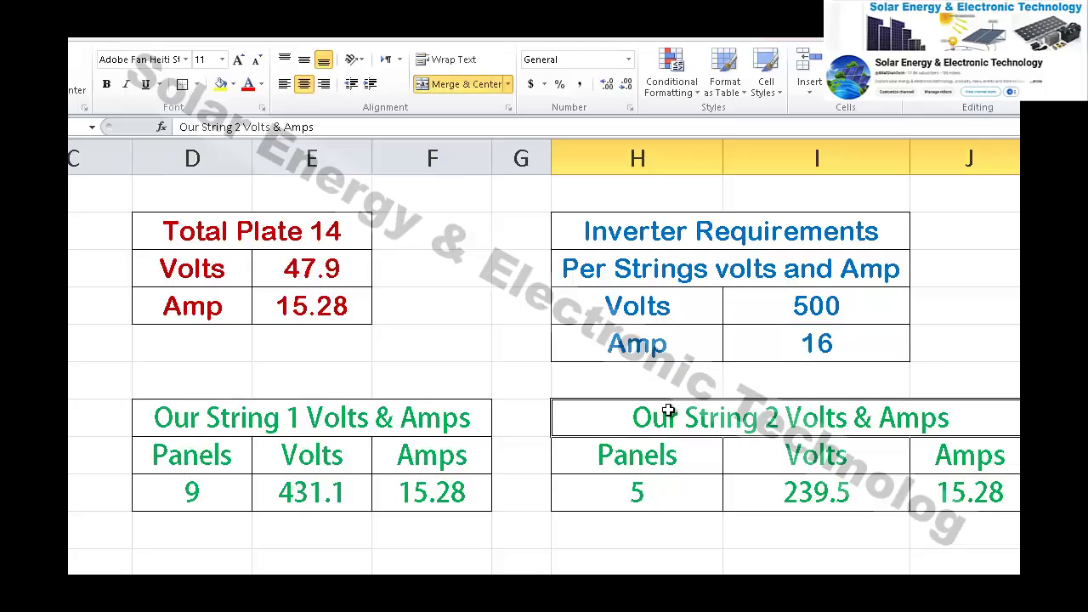
scroll(669, 403, down, 1)
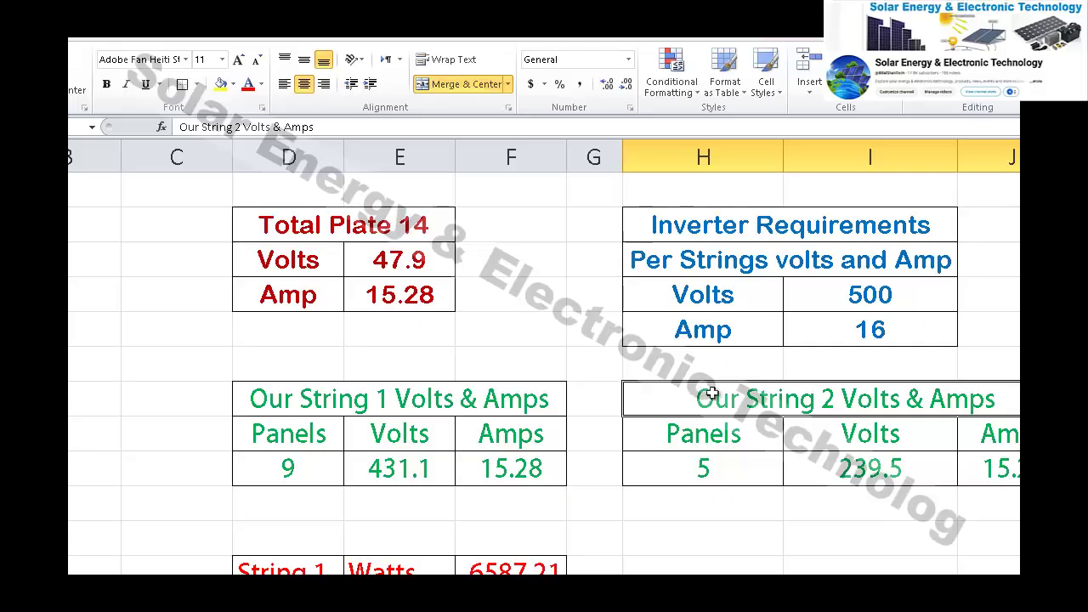
scroll(711, 394, up, 1)
click(668, 192)
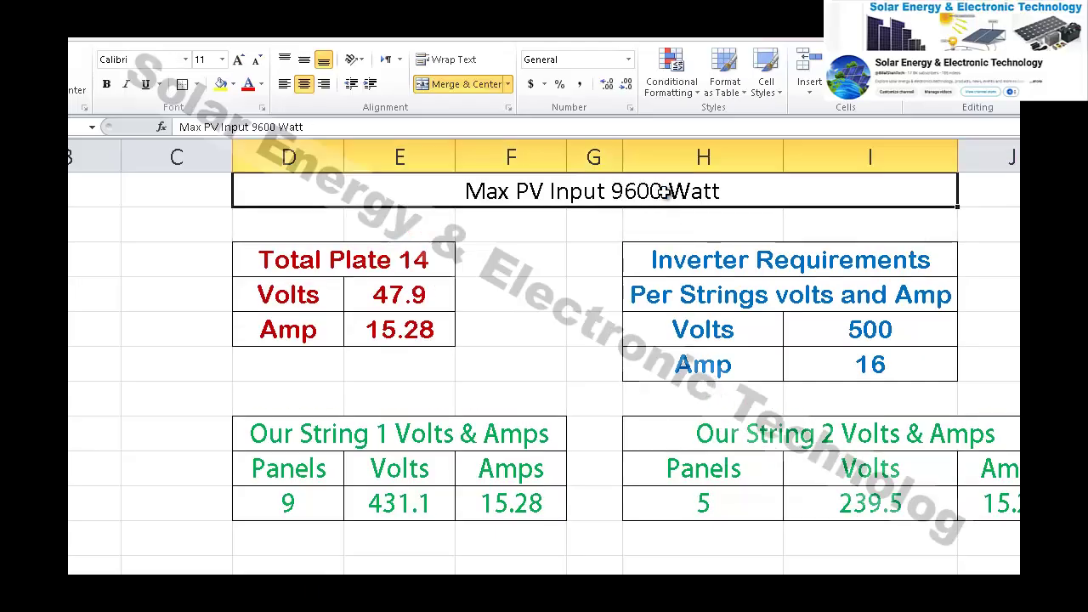
scroll(713, 197, up, 1)
scroll(669, 274, down, 1)
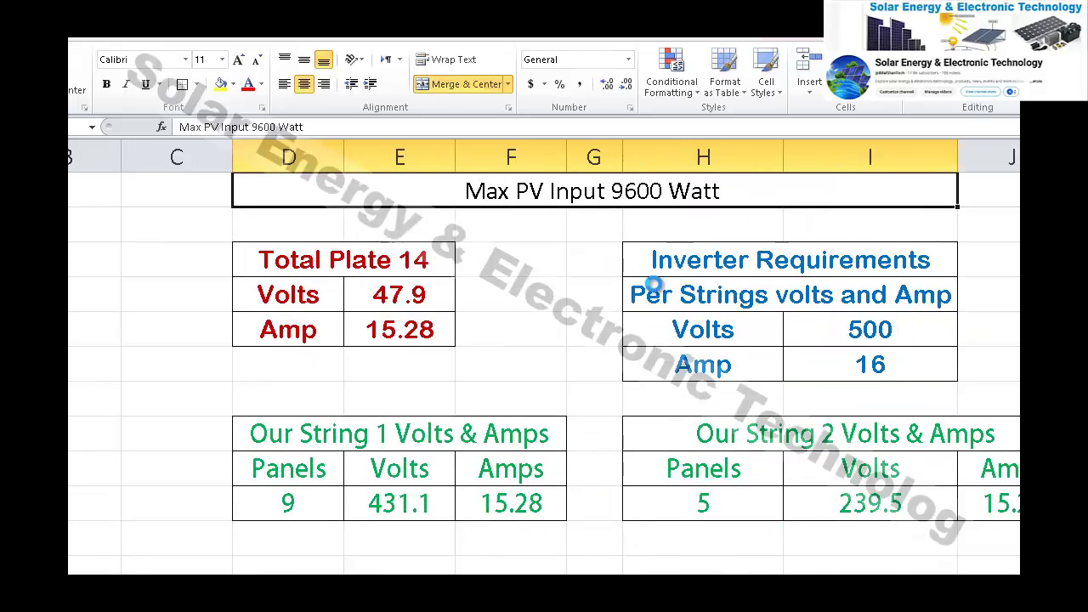
scroll(655, 284, up, 1)
scroll(652, 283, down, 2)
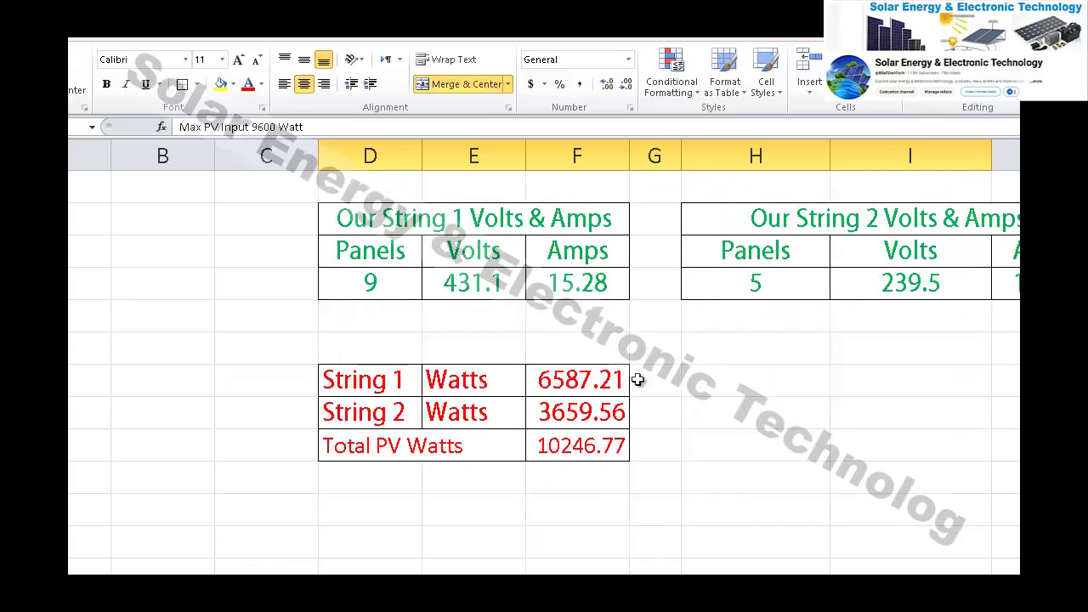
scroll(536, 452, up, 1)
scroll(538, 371, up, 1)
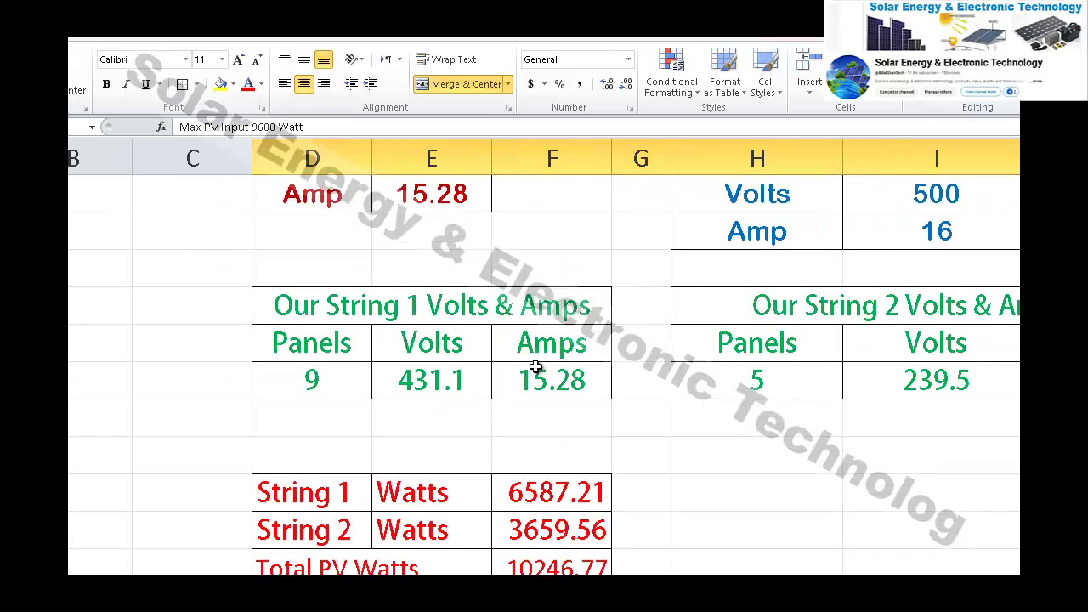
Examine the String 1 and String 2 wattages and the Total PV Watts sum beneath them.
scroll(538, 371, down, 2)
drag(285, 281, 587, 272)
click(576, 270)
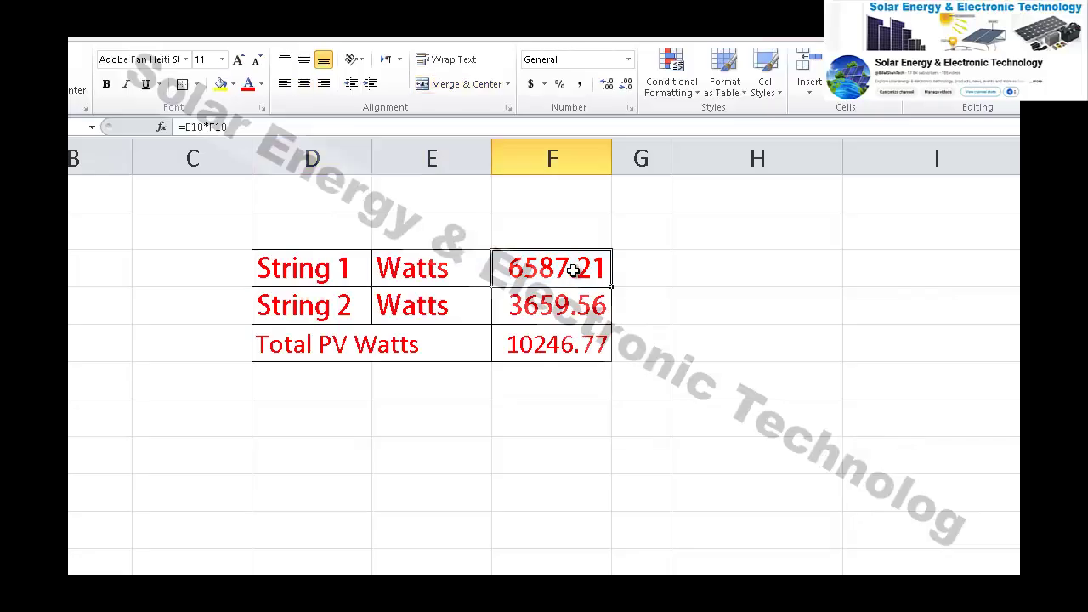
drag(316, 308, 532, 312)
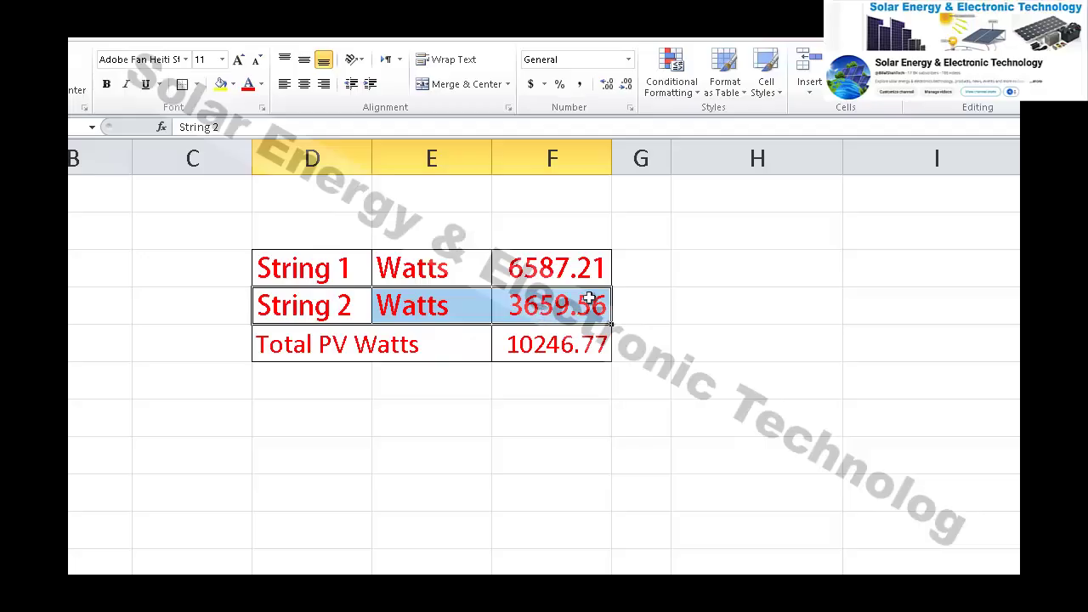
click(567, 257)
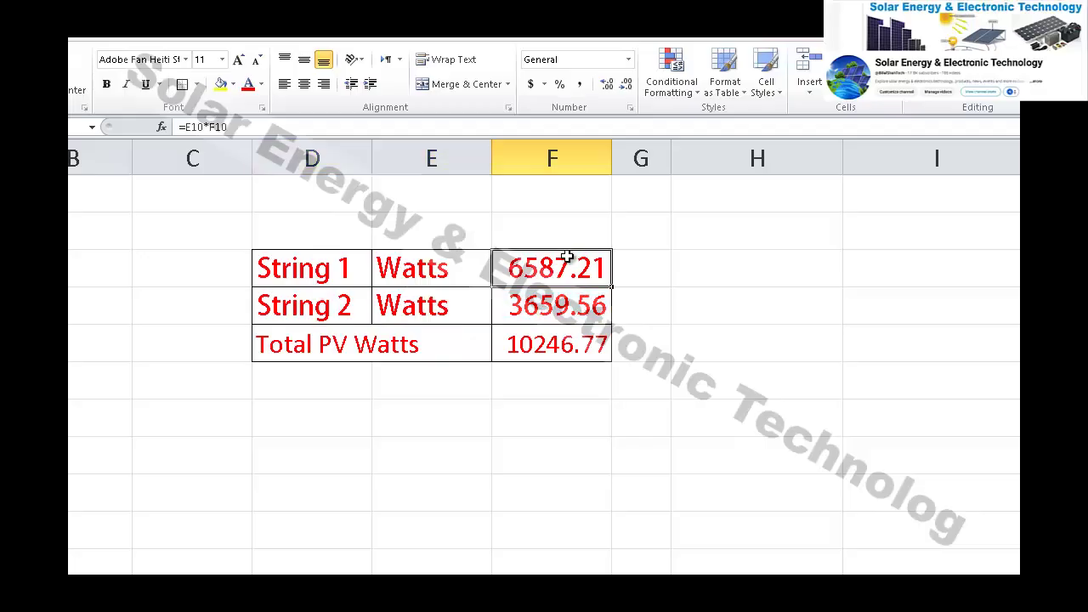
click(562, 299)
drag(564, 275, 562, 314)
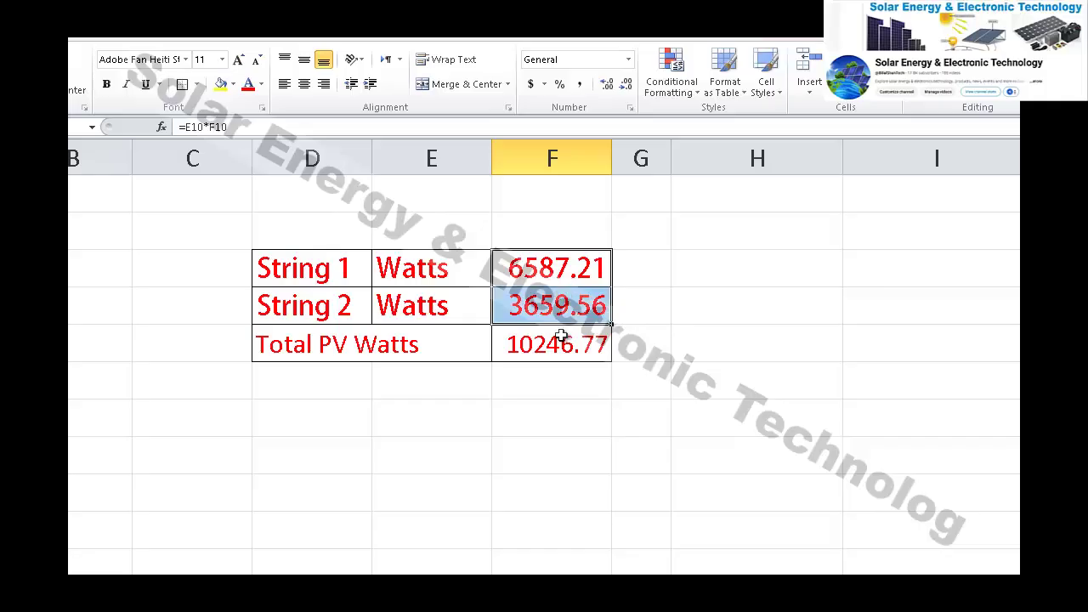
click(564, 351)
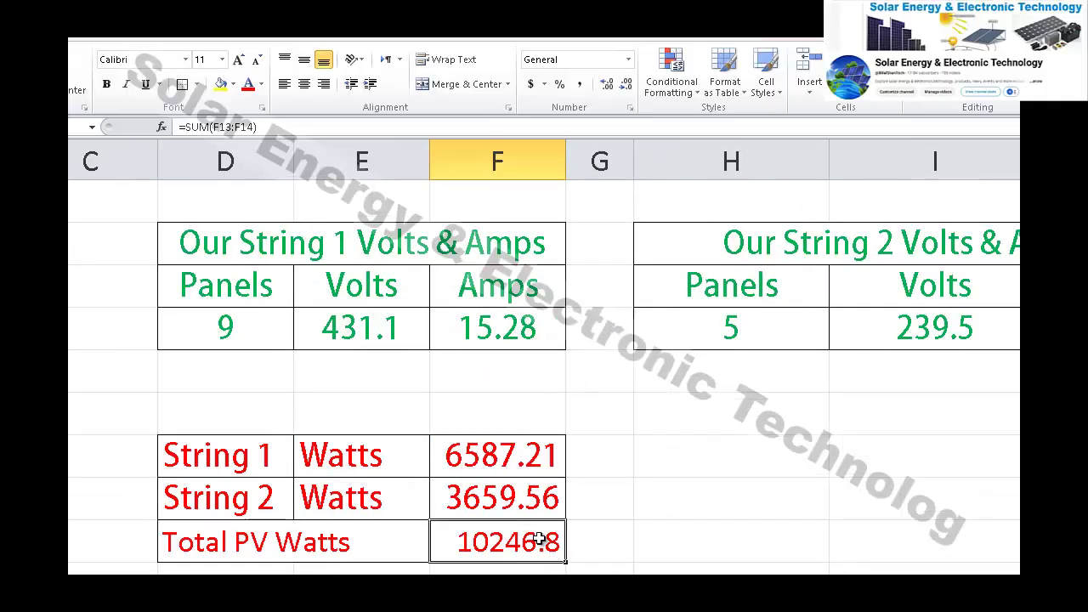
Compare the Total PV Watts value with the maximum PV input heading above the tables.
scroll(479, 495, up, 1)
scroll(489, 513, down, 3)
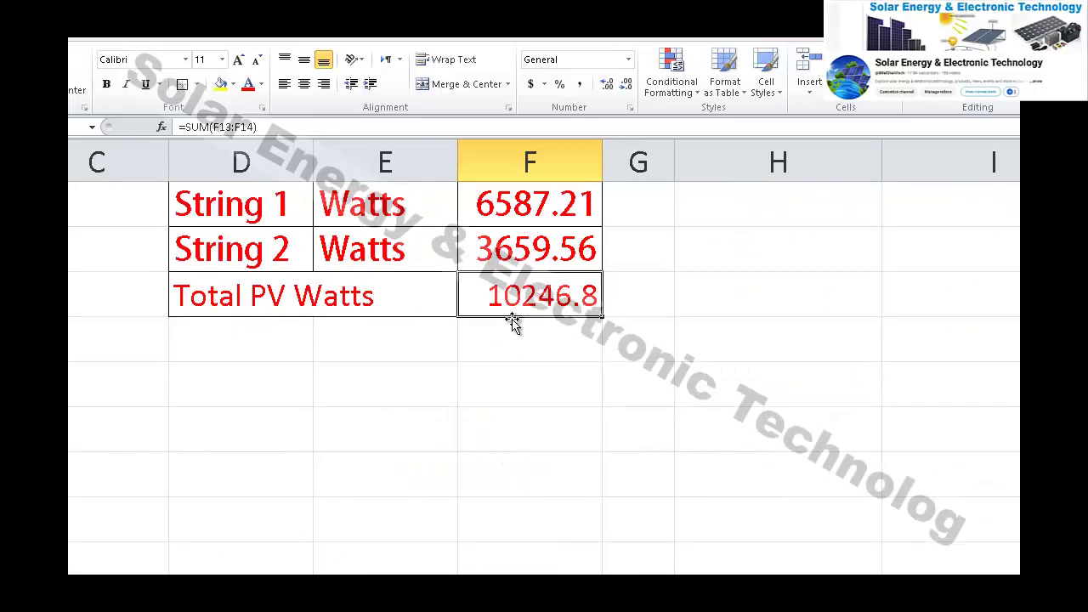
scroll(510, 446, up, 1)
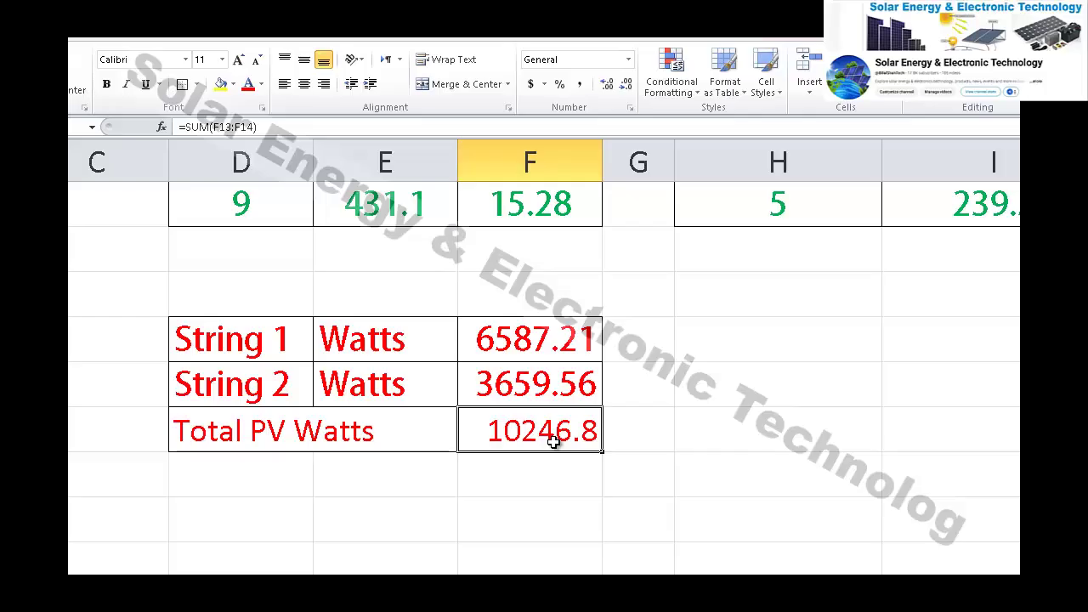
scroll(557, 440, up, 3)
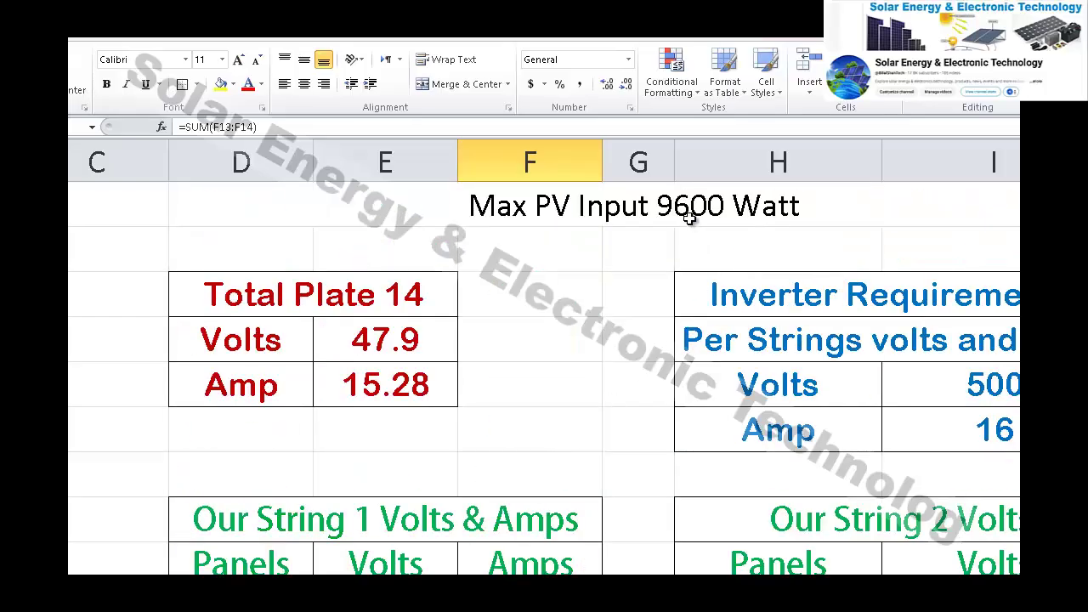
scroll(672, 221, down, 4)
scroll(534, 384, up, 1)
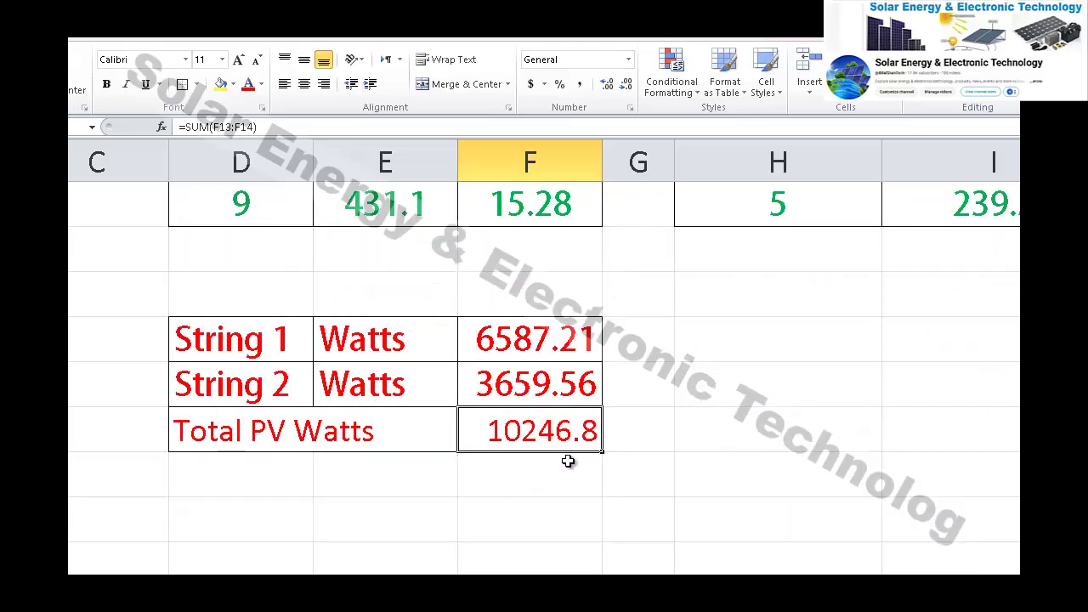
Enter the formula =F15-9600 in the cell below the Total PV Watts value to calculate the excess over the maximum PV input.
drag(602, 456, 599, 481)
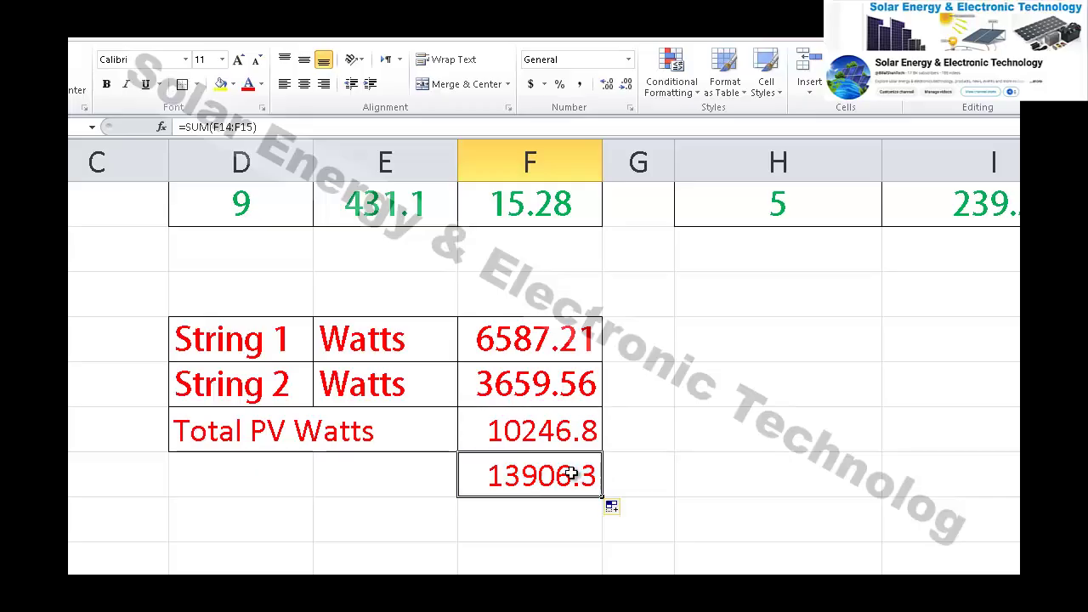
text(=)
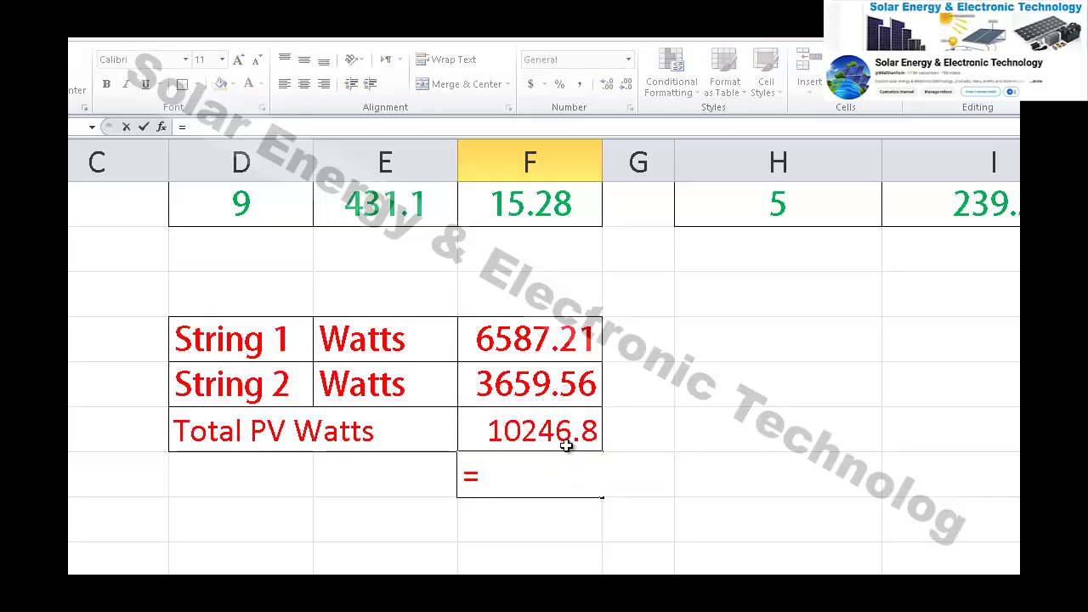
click(566, 431)
text(-)
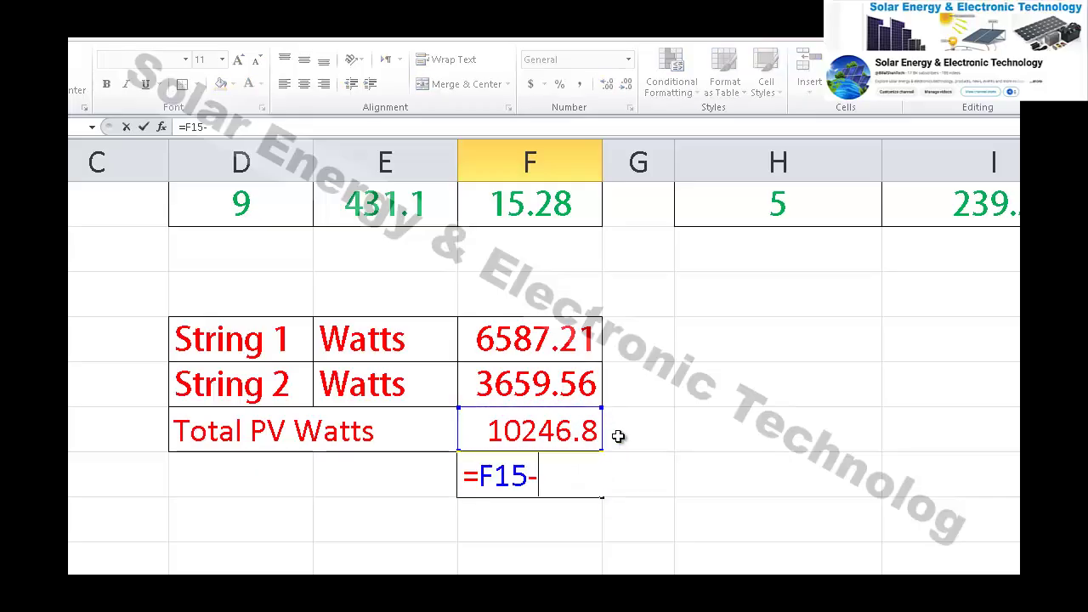
scroll(633, 437, up, 5)
scroll(547, 361, down, 5)
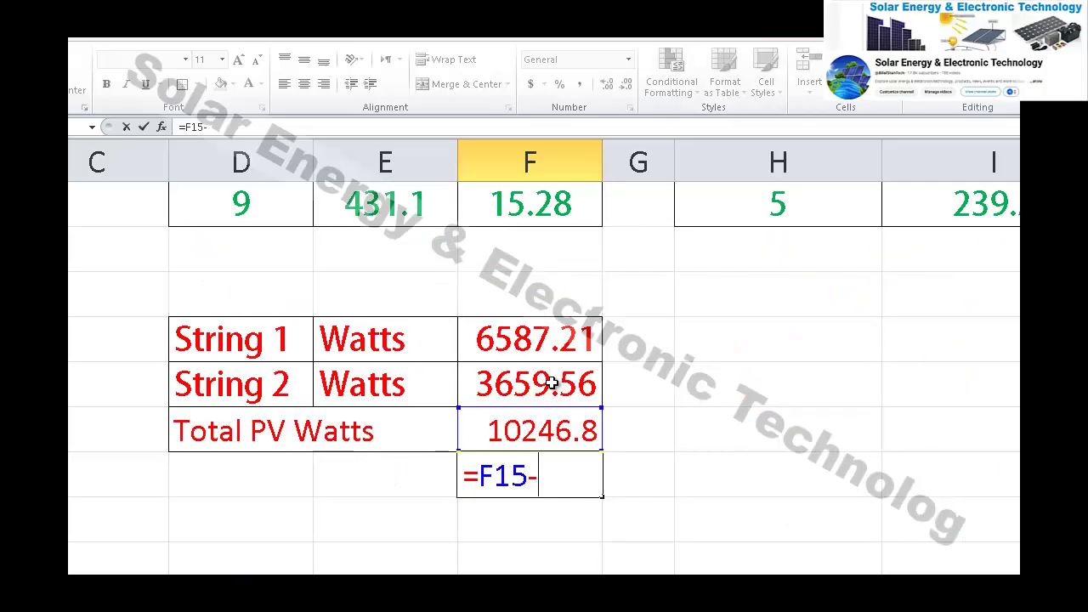
text(9600)
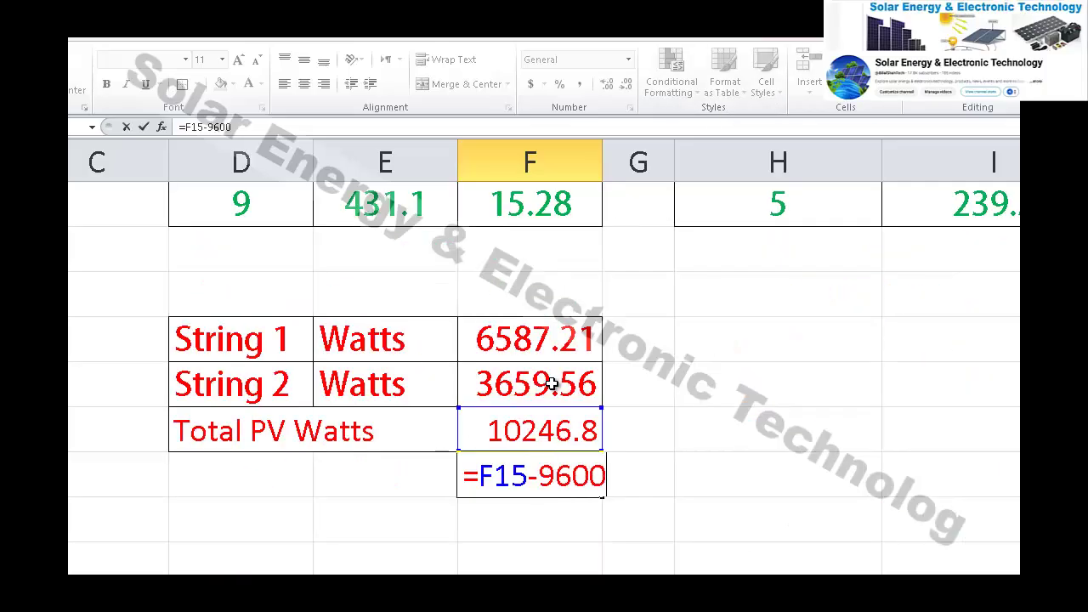
key(Return)
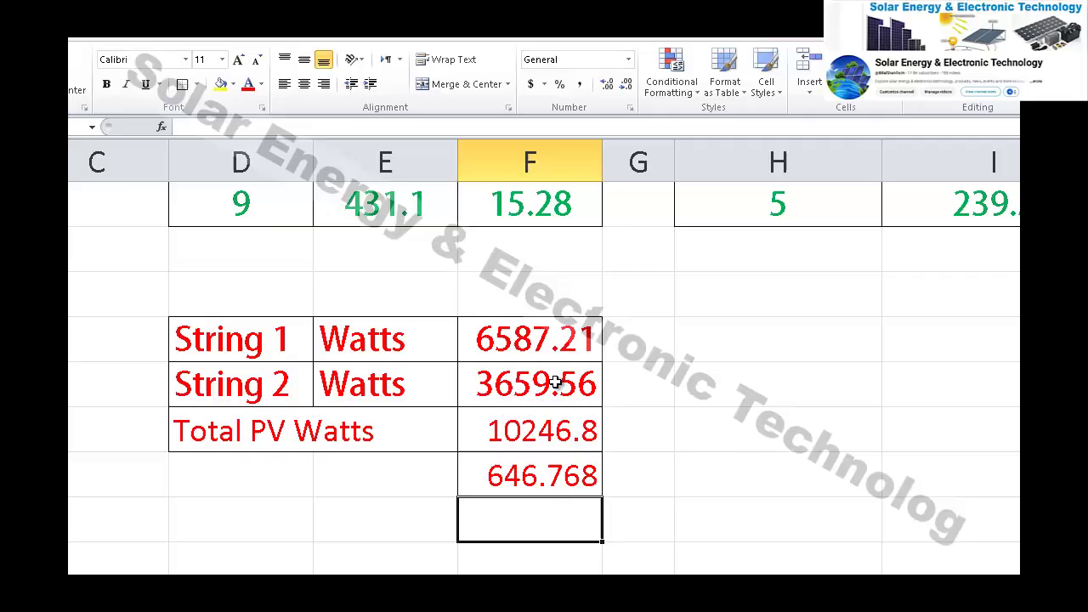
Check the calculated excess wattage against the Total PV Watts value and the maximum PV input heading.
click(525, 478)
scroll(575, 502, up, 1)
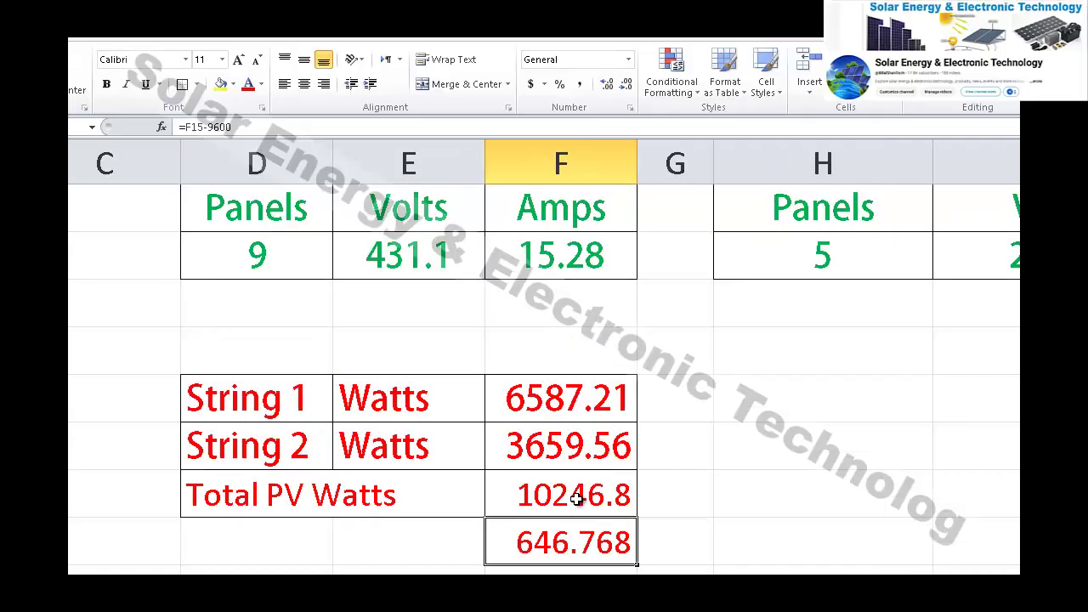
scroll(577, 500, down, 1)
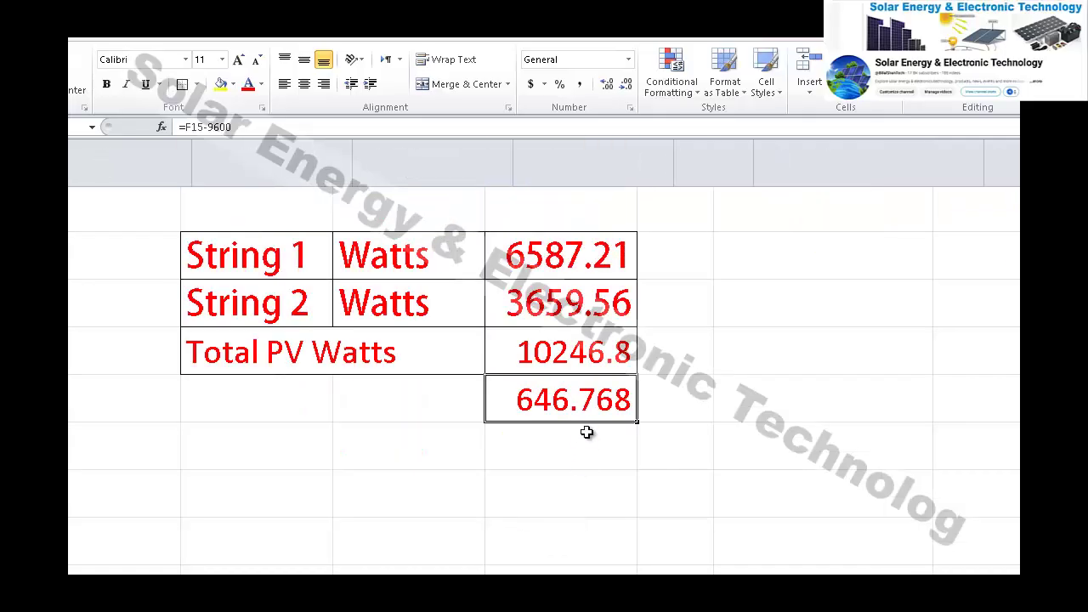
scroll(586, 432, up, 1)
scroll(586, 432, down, 1)
scroll(587, 432, up, 1)
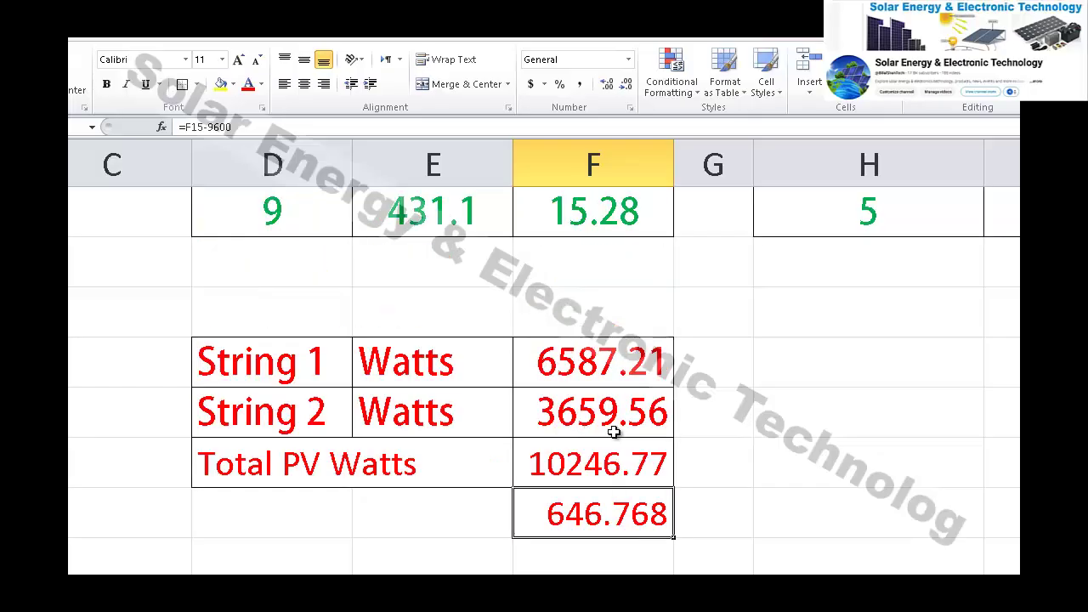
scroll(629, 424, up, 3)
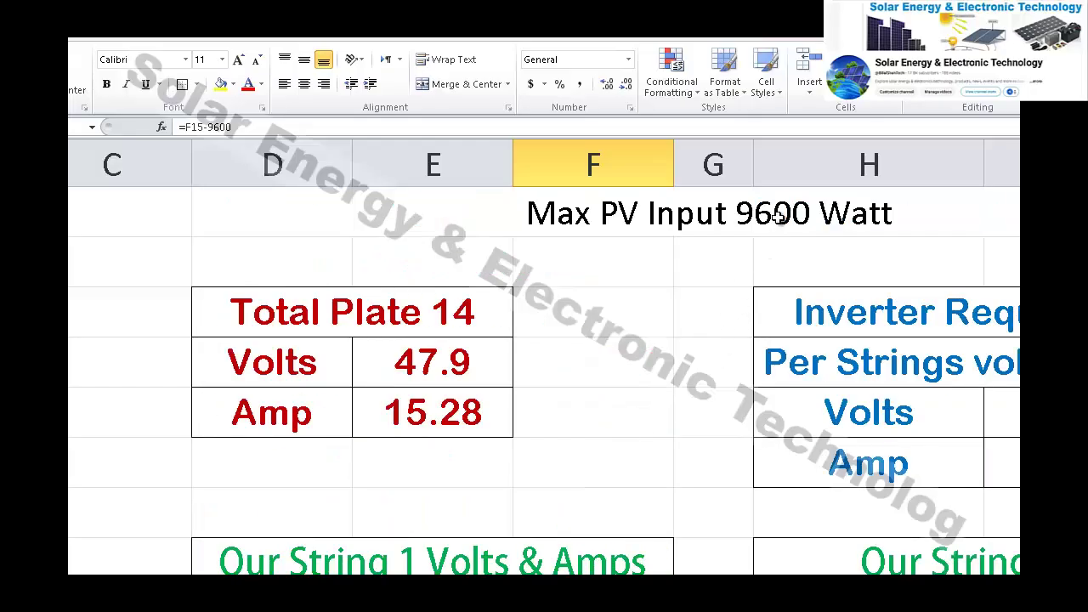
scroll(774, 219, down, 4)
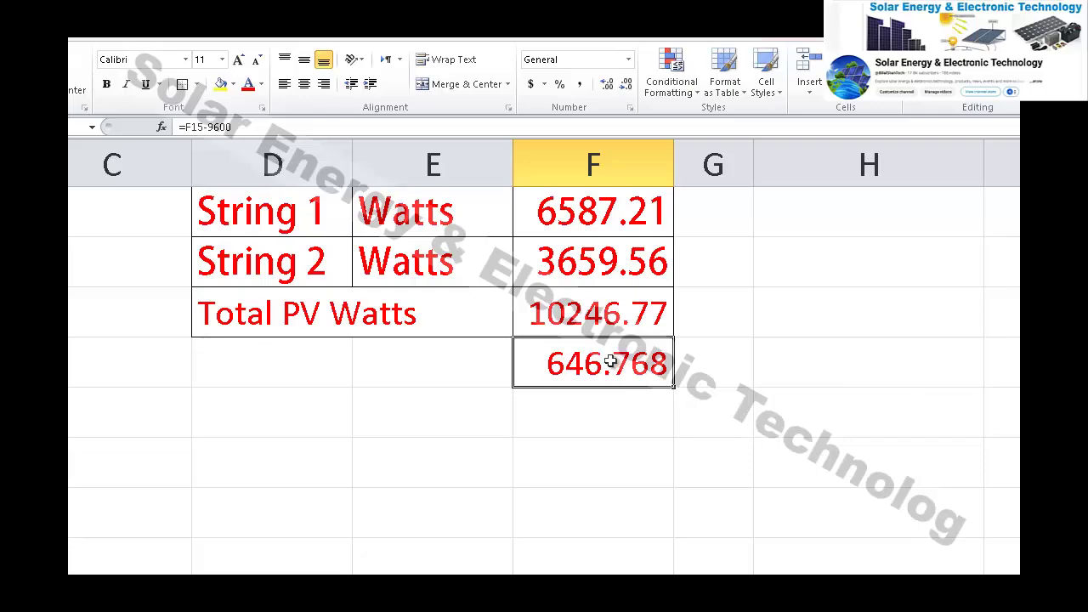
Examine the volts and amp values in the Total Plate 14 table.
scroll(610, 361, up, 2)
scroll(586, 361, up, 3)
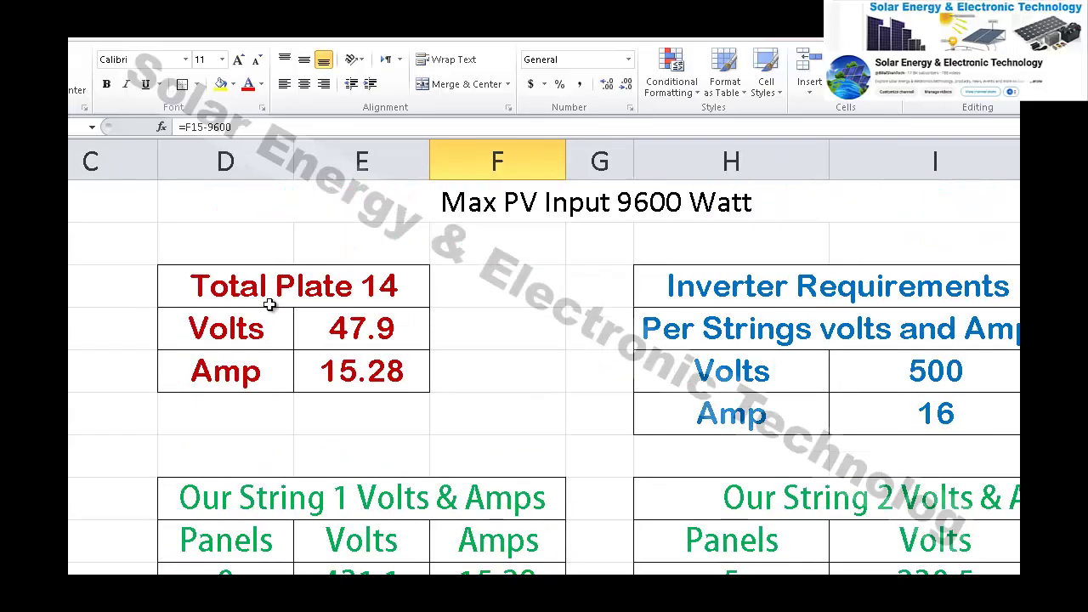
drag(271, 302, 280, 364)
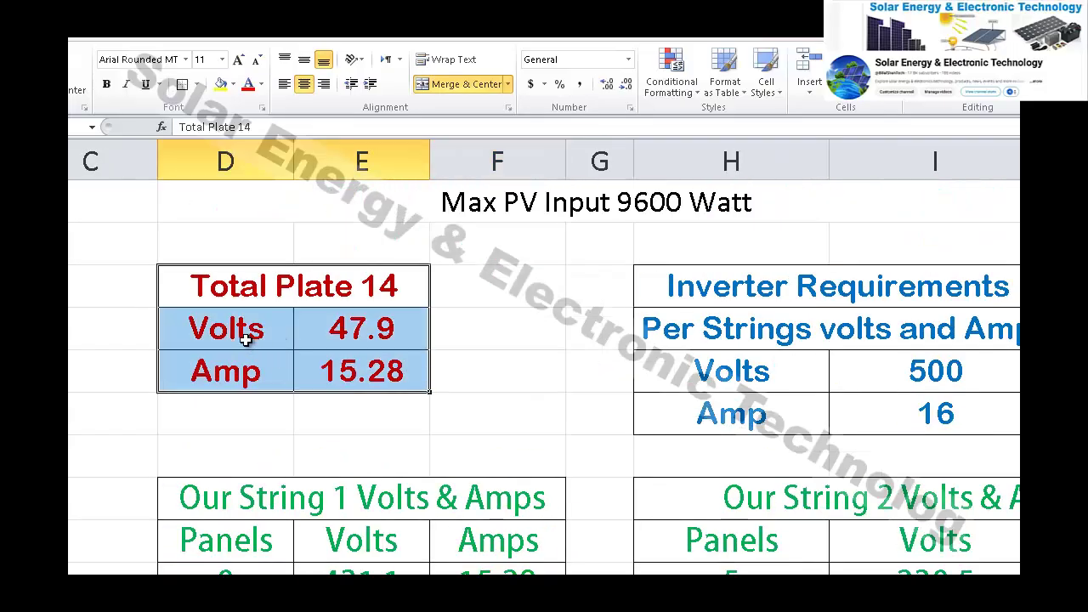
click(374, 339)
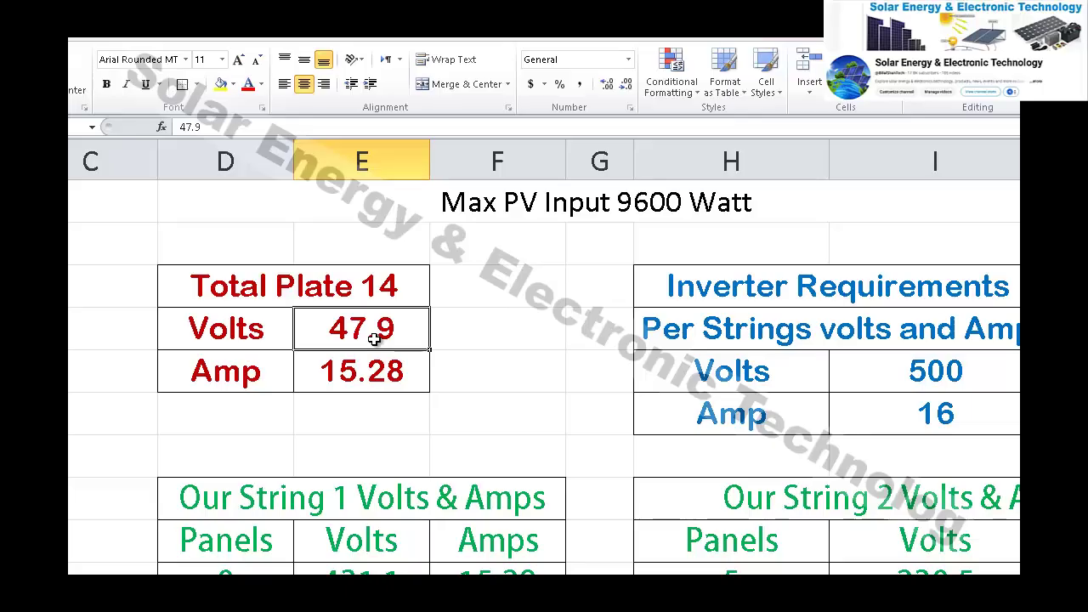
click(358, 368)
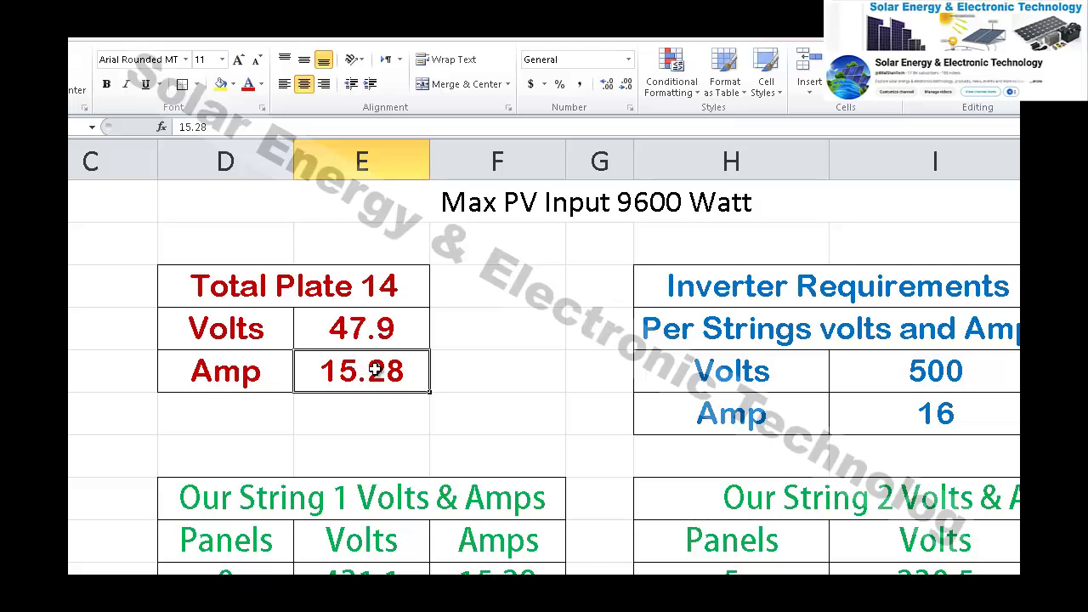
Review the excess wattage cell again alongside the maximum PV input heading and both string tables.
scroll(476, 348, down, 3)
click(487, 458)
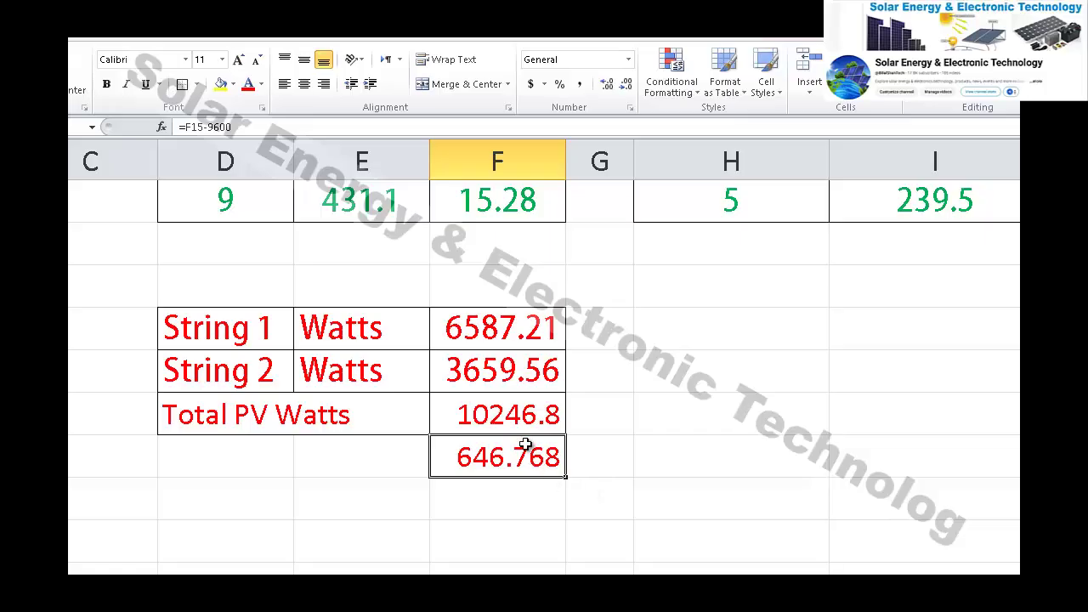
scroll(525, 444, up, 1)
scroll(525, 444, down, 1)
scroll(526, 444, up, 3)
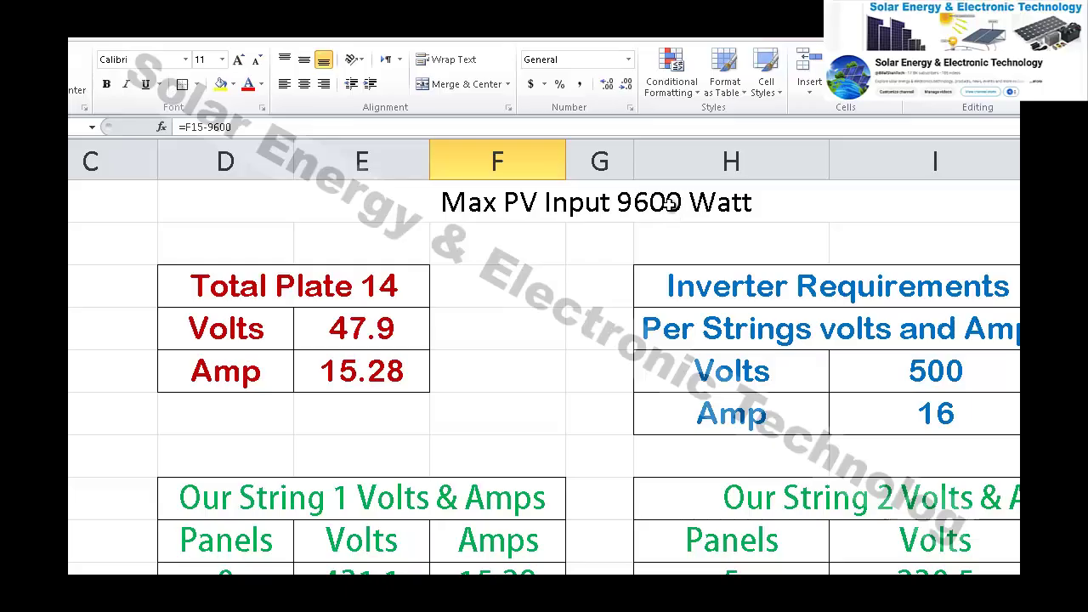
scroll(616, 263, down, 1)
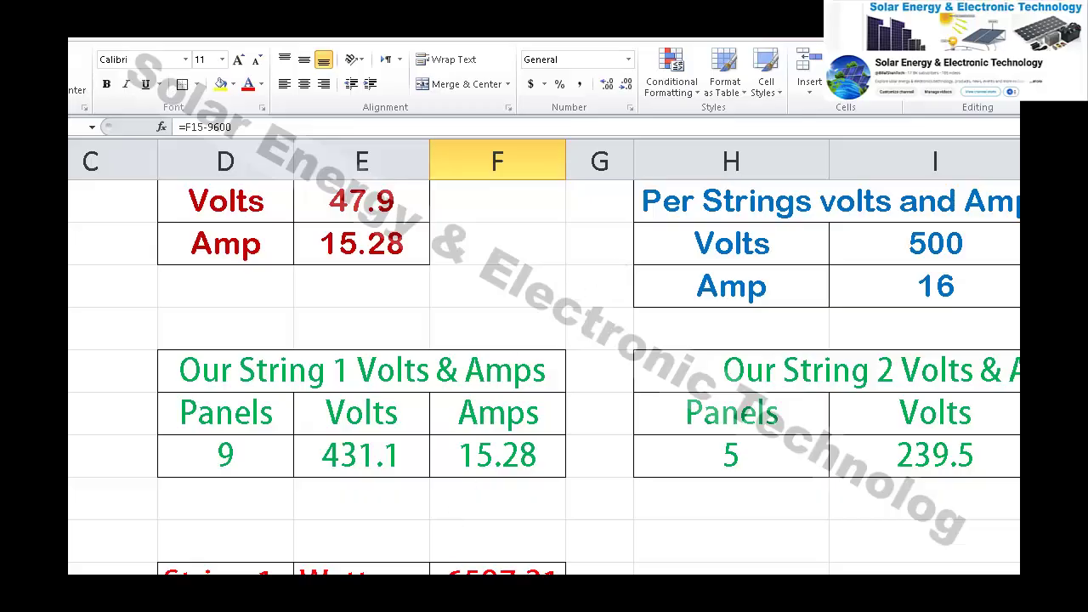
click(417, 563)
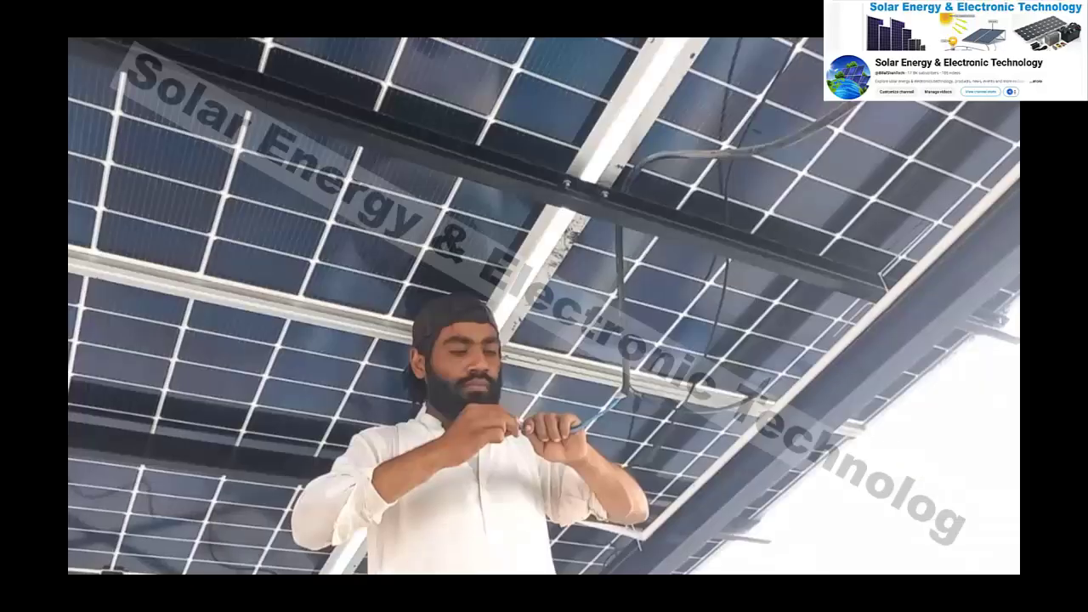